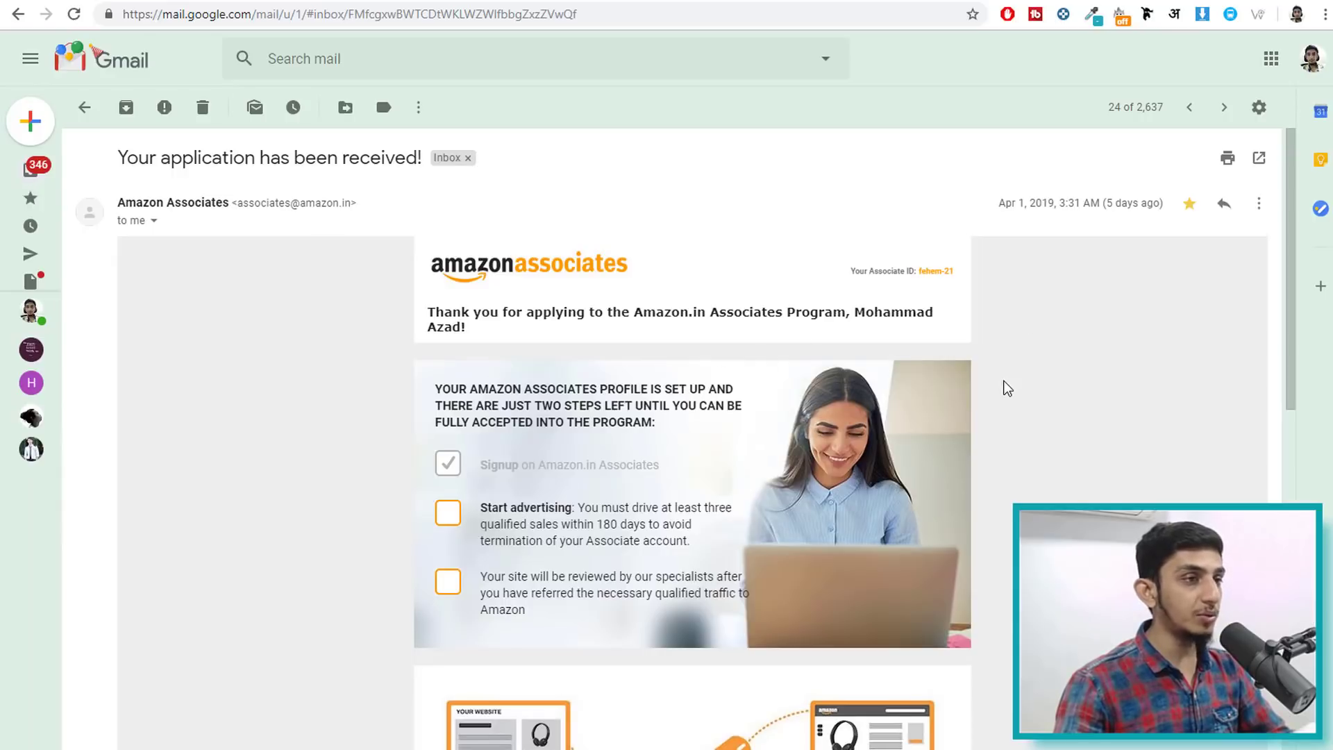
# Highlight the three-qualified-sales requirement text on the page
pyautogui.scroll(-1, 1003, 387)
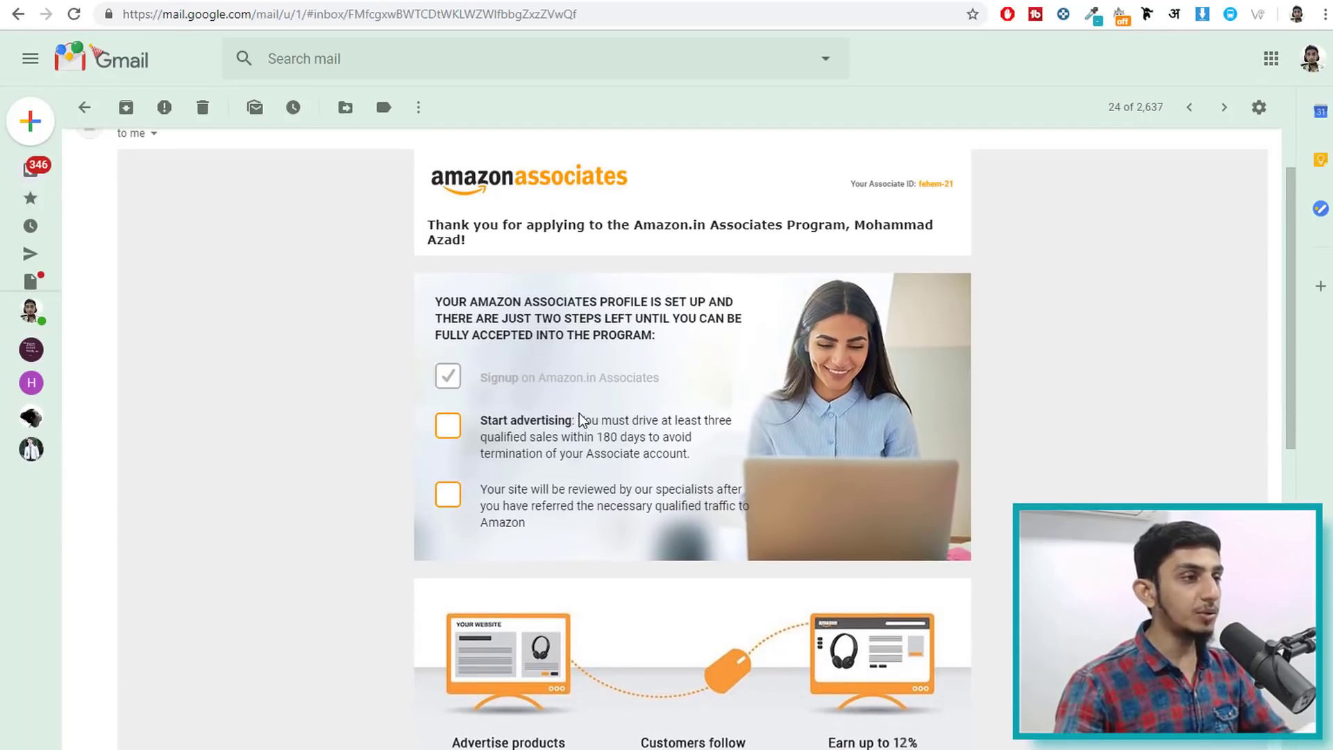
pyautogui.moveTo(578, 420); pyautogui.dragTo(707, 461)
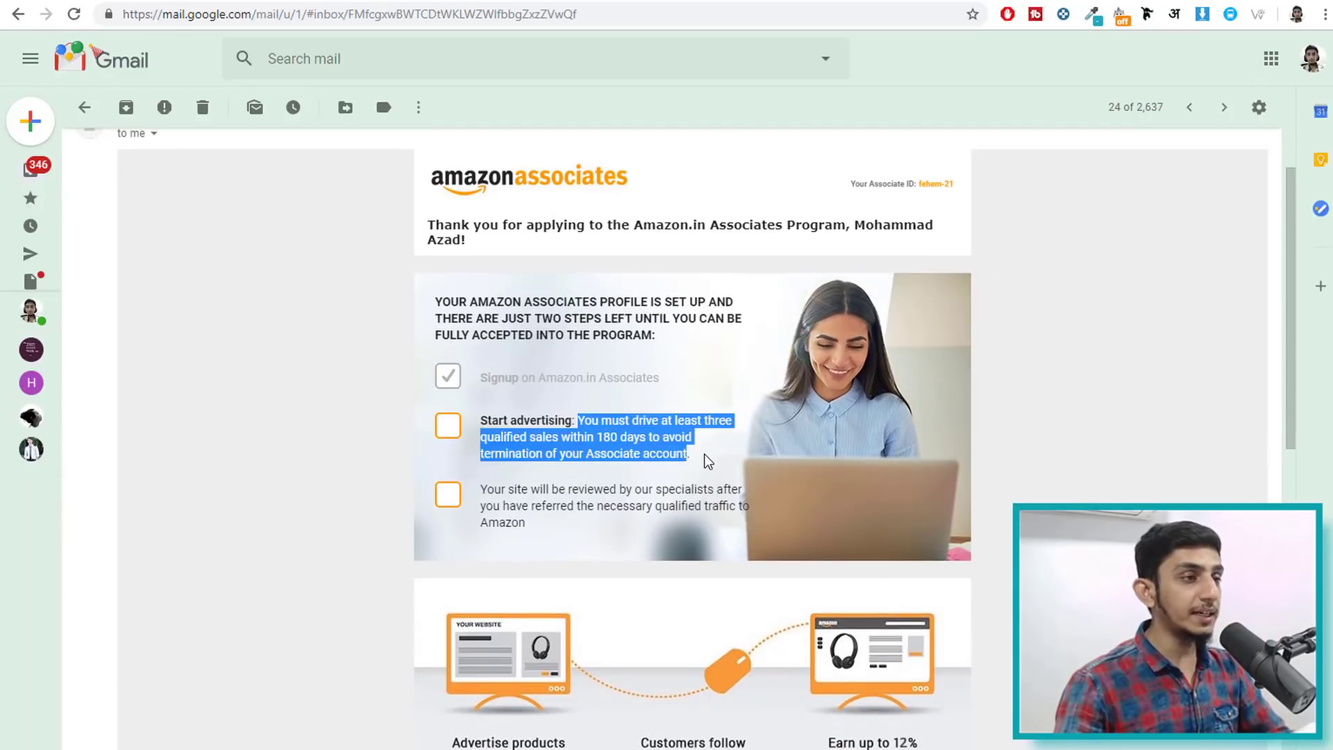
pyautogui.click(1096, 430)
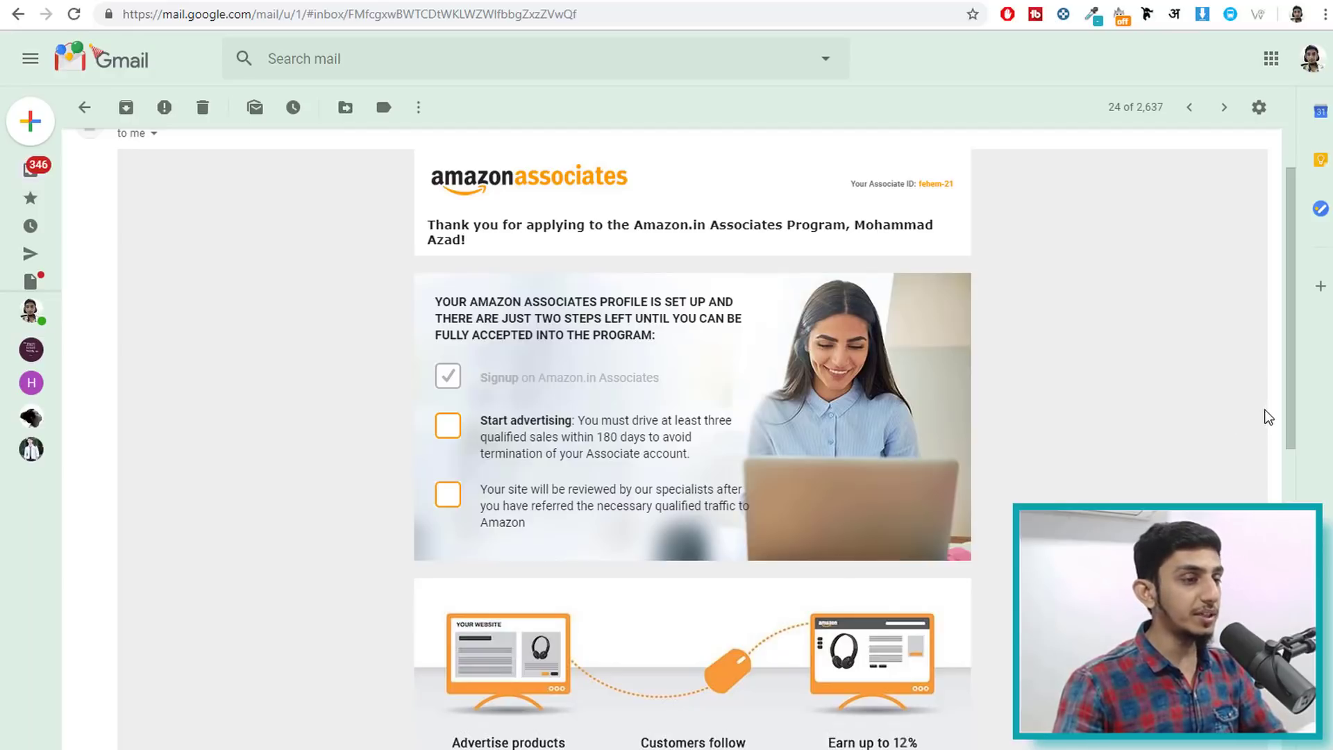
# Load bloggdude.com/woo in a new tab to reach the WooZone CodeCanyon product page
pyautogui.hotkey('ctrl', 'Tab')
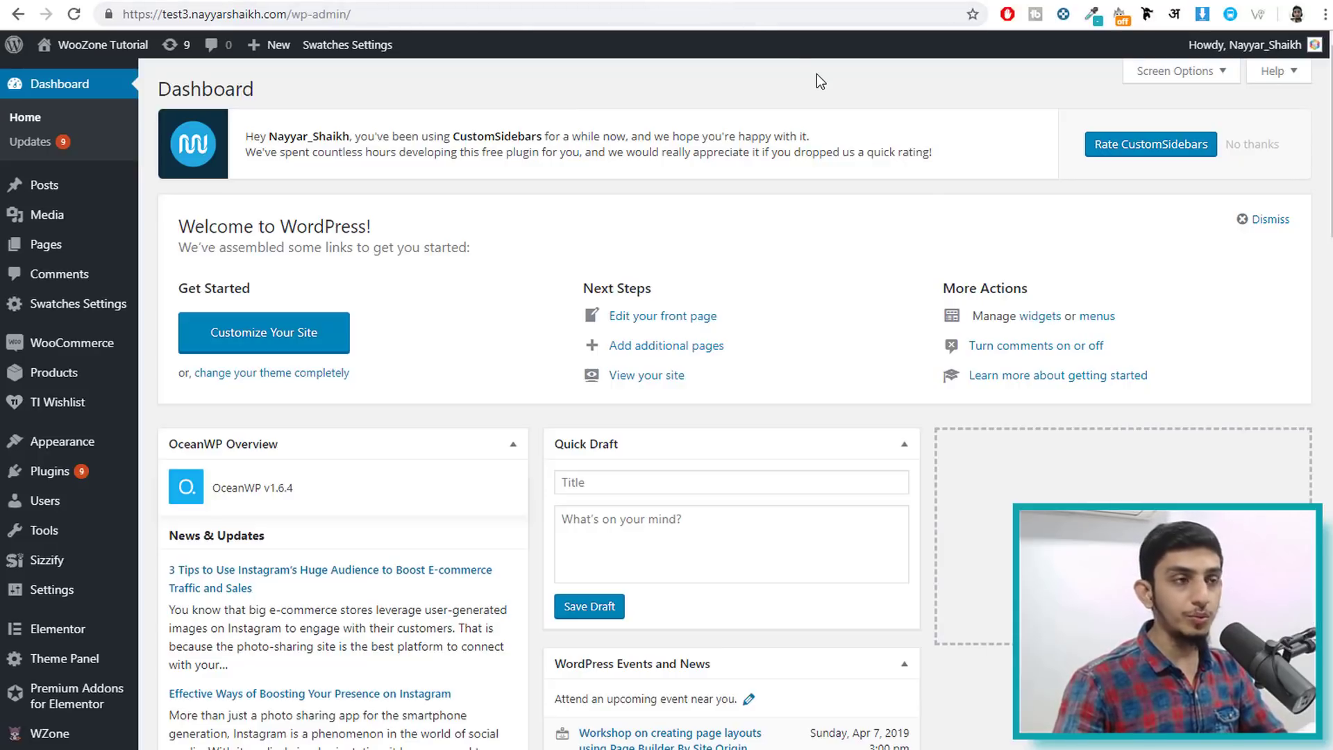
pyautogui.click(691, 2)
pyautogui.write('b')
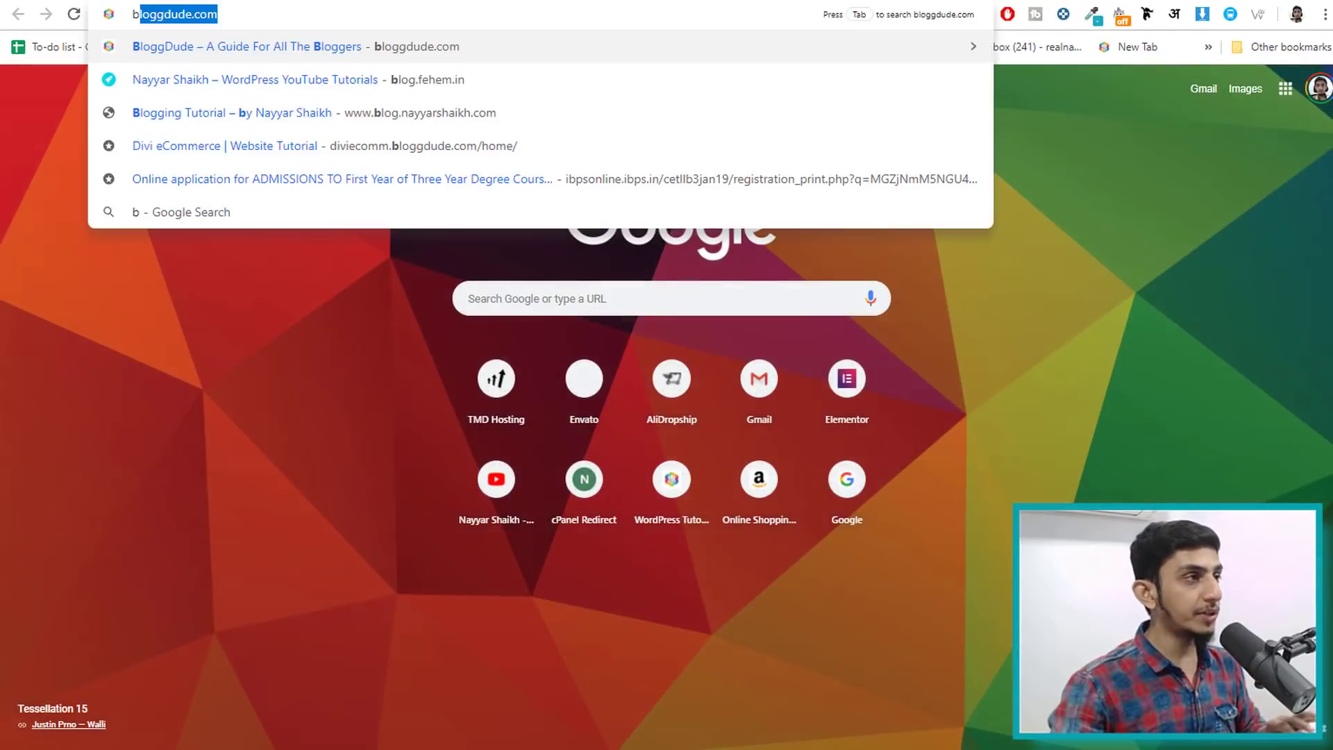
pyautogui.press('Right')
pyautogui.write('/w')
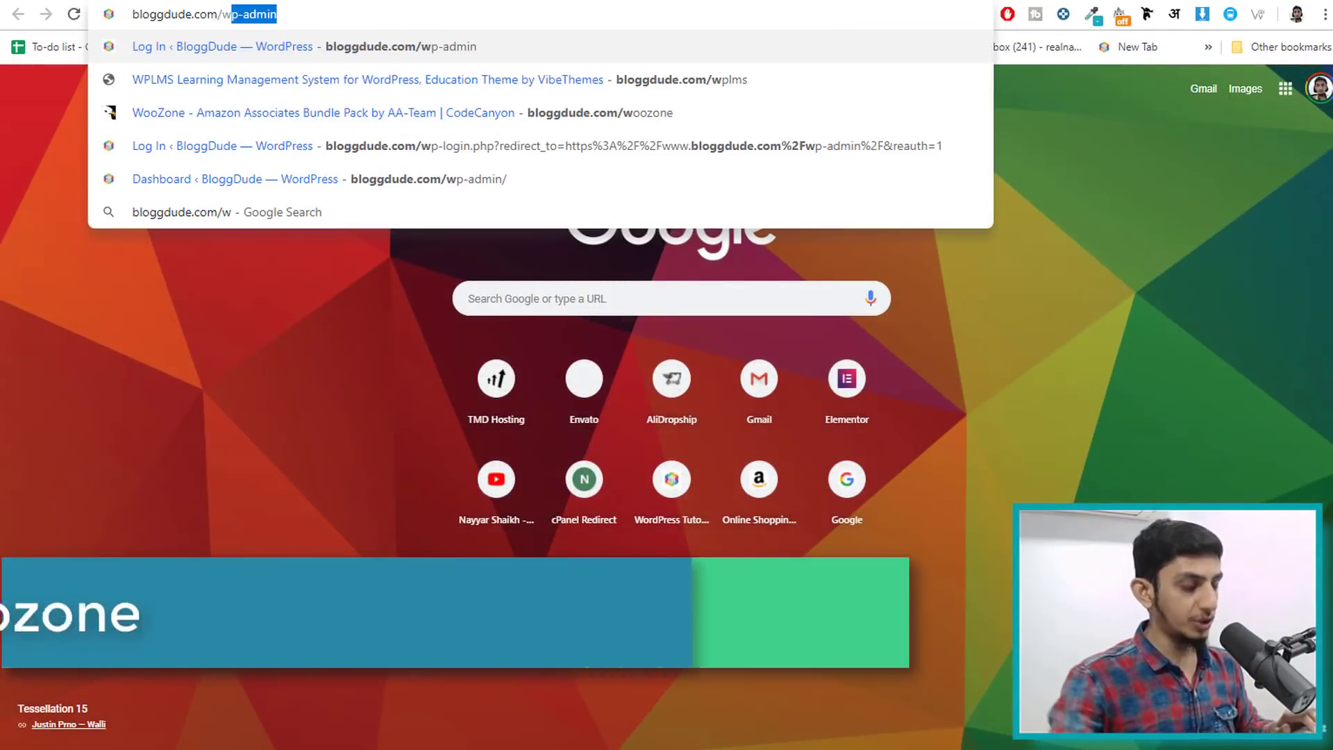
pyautogui.write('oo')
pyautogui.press('Return')
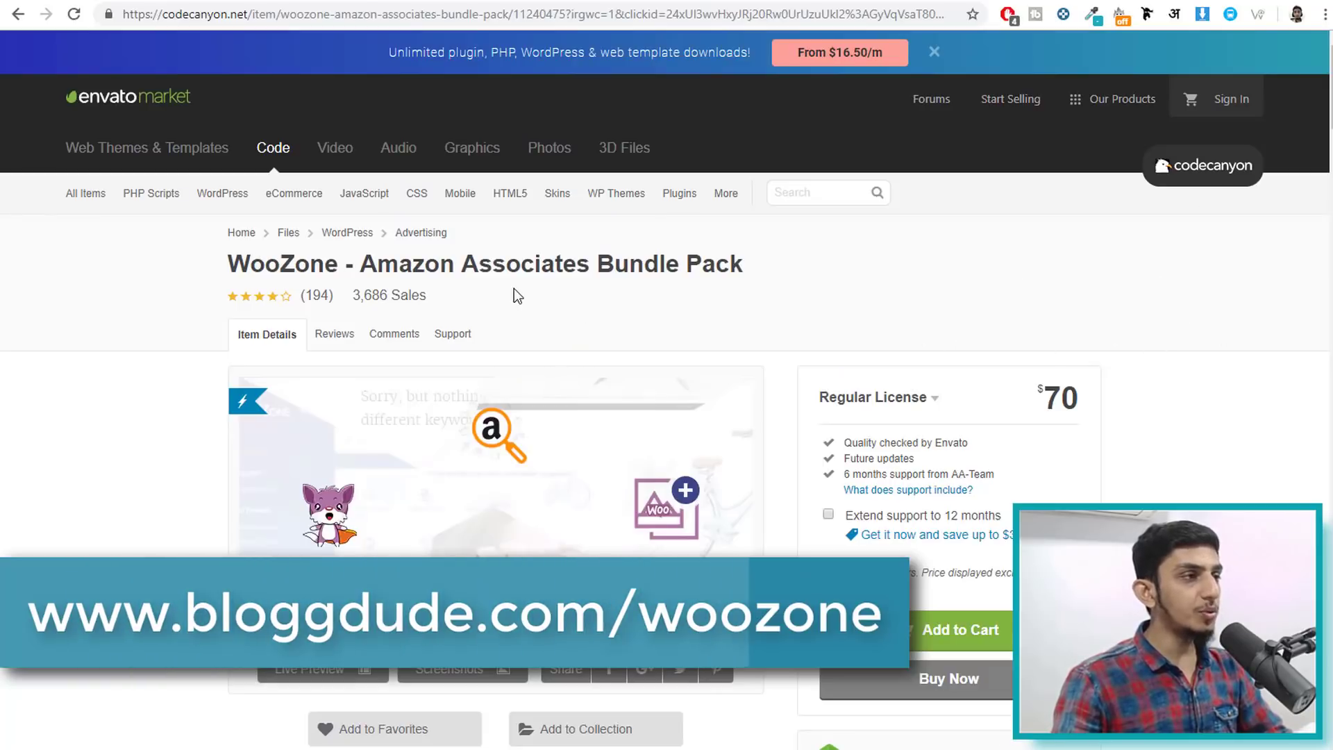
# Scroll the product page and highlight the $70 regular licence price
pyautogui.scroll(-4, 1203, 386)
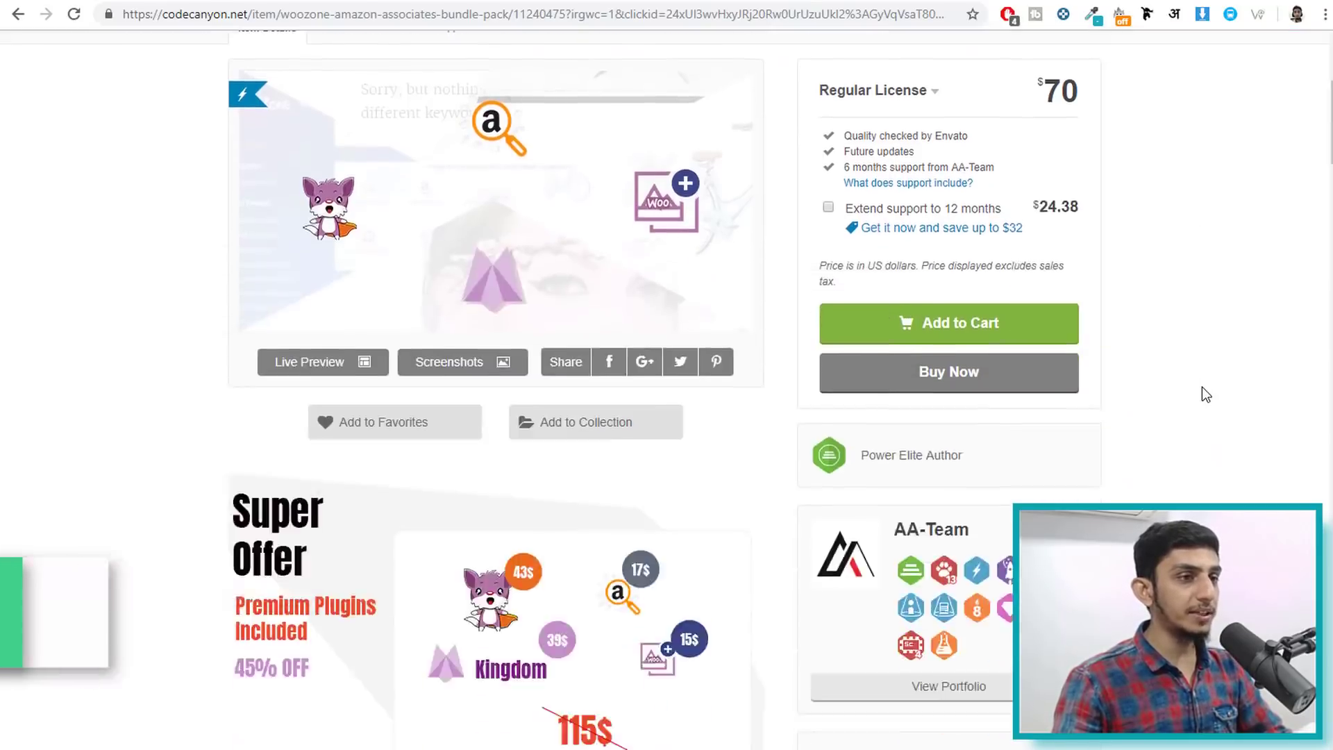
pyautogui.scroll(-5, 690, 378)
pyautogui.scroll(8, 715, 452)
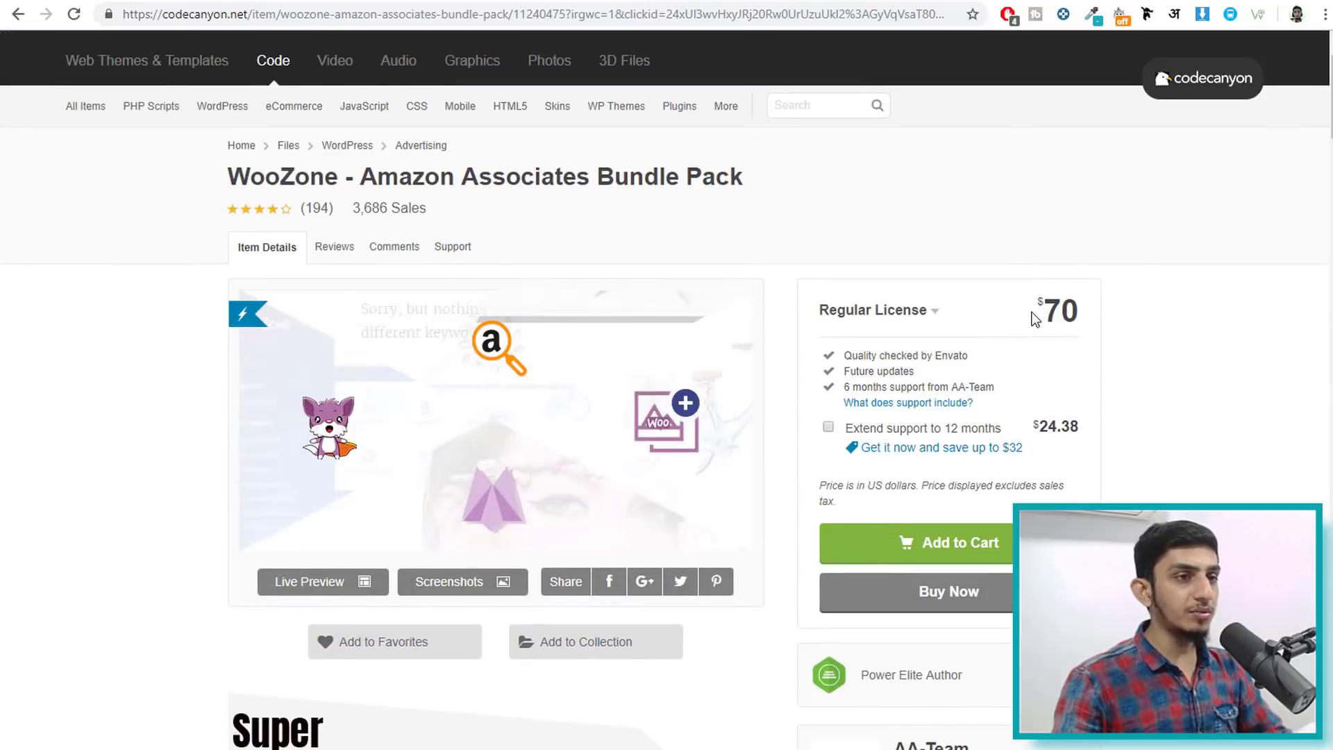
pyautogui.moveTo(1033, 319); pyautogui.dragTo(1077, 314)
pyautogui.click(1056, 344)
pyautogui.scroll(-1, 1066, 356)
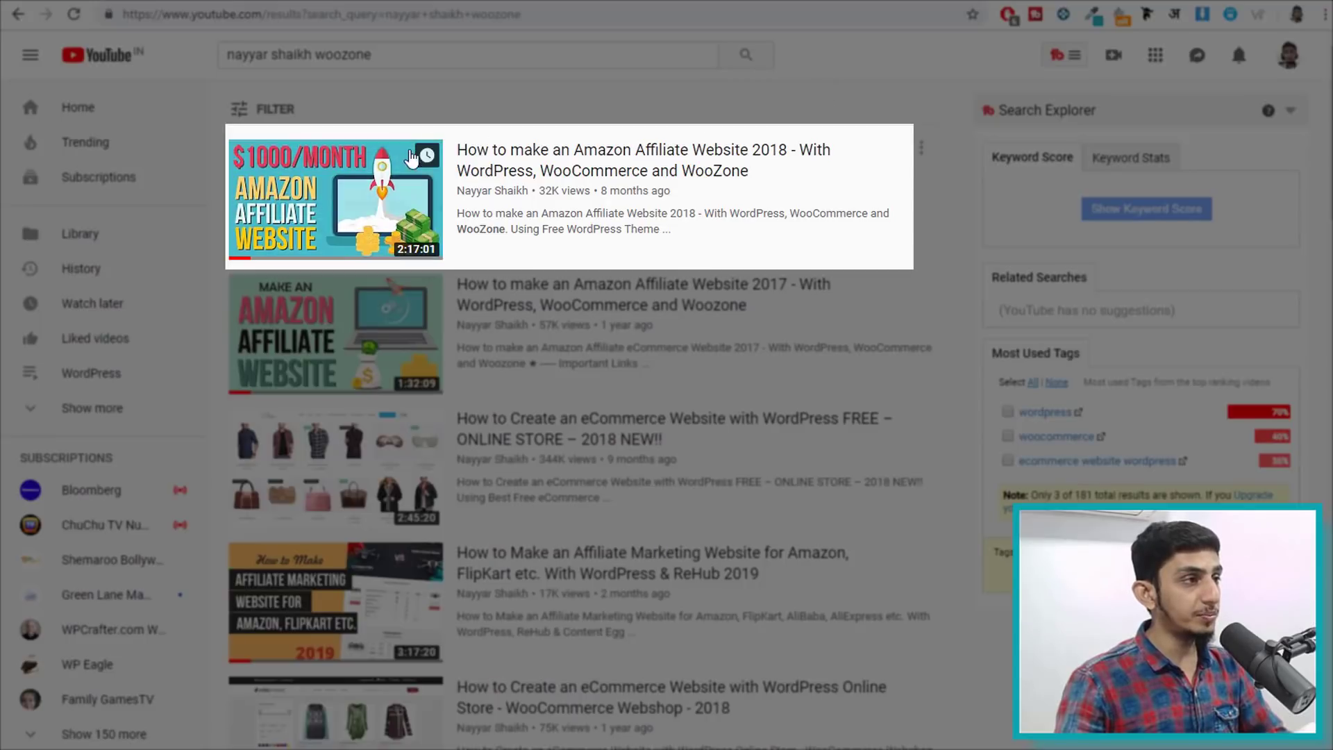
# Browse the WooZone Amazon affiliate tutorial videos, then switch back to the WordPress dashboard tab
pyautogui.moveTo(397, 173)
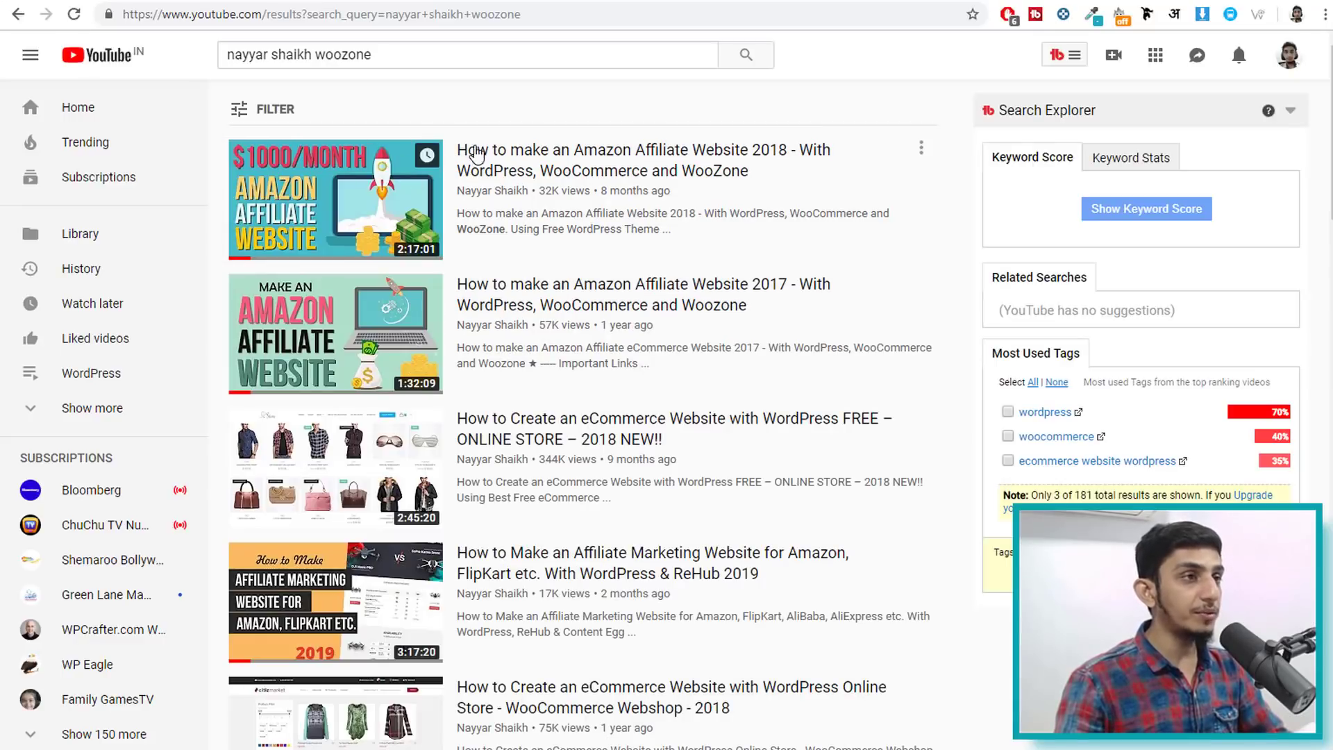
pyautogui.moveTo(684, 167)
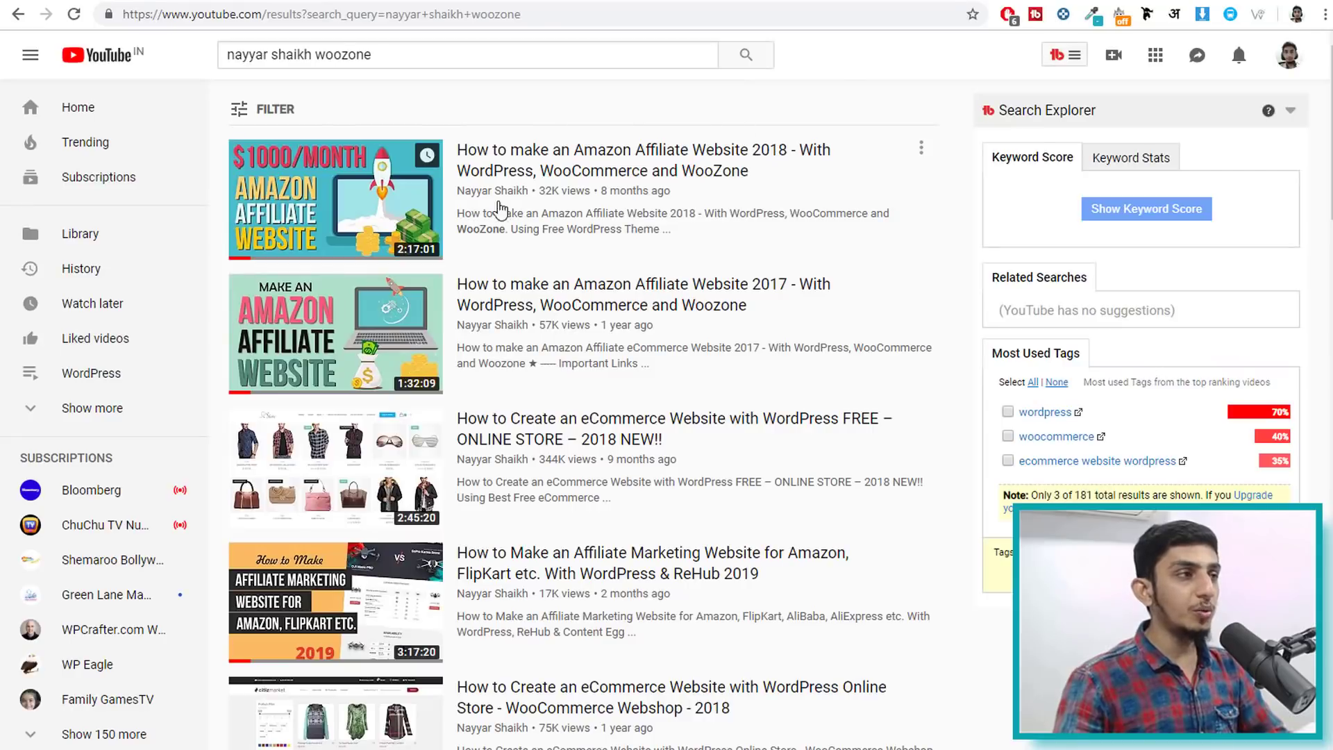
pyautogui.moveTo(745, 200)
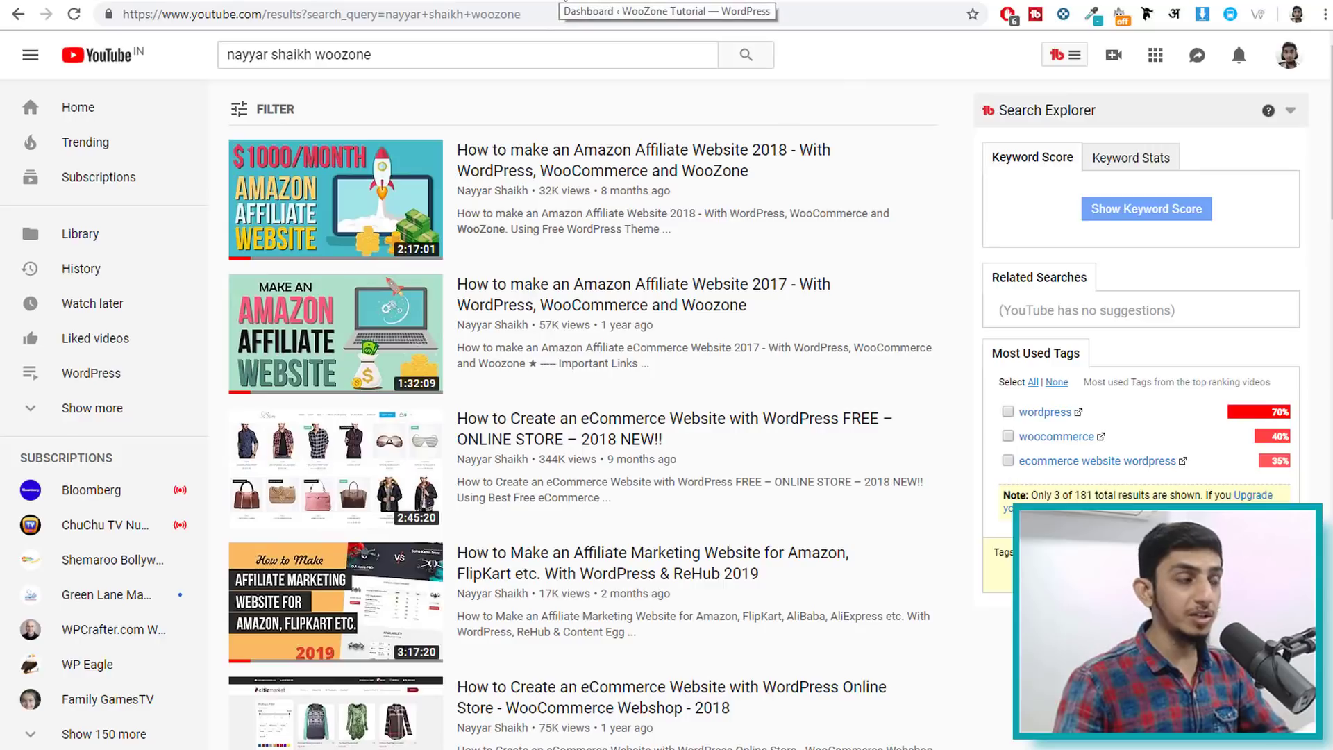
pyautogui.click(565, 2)
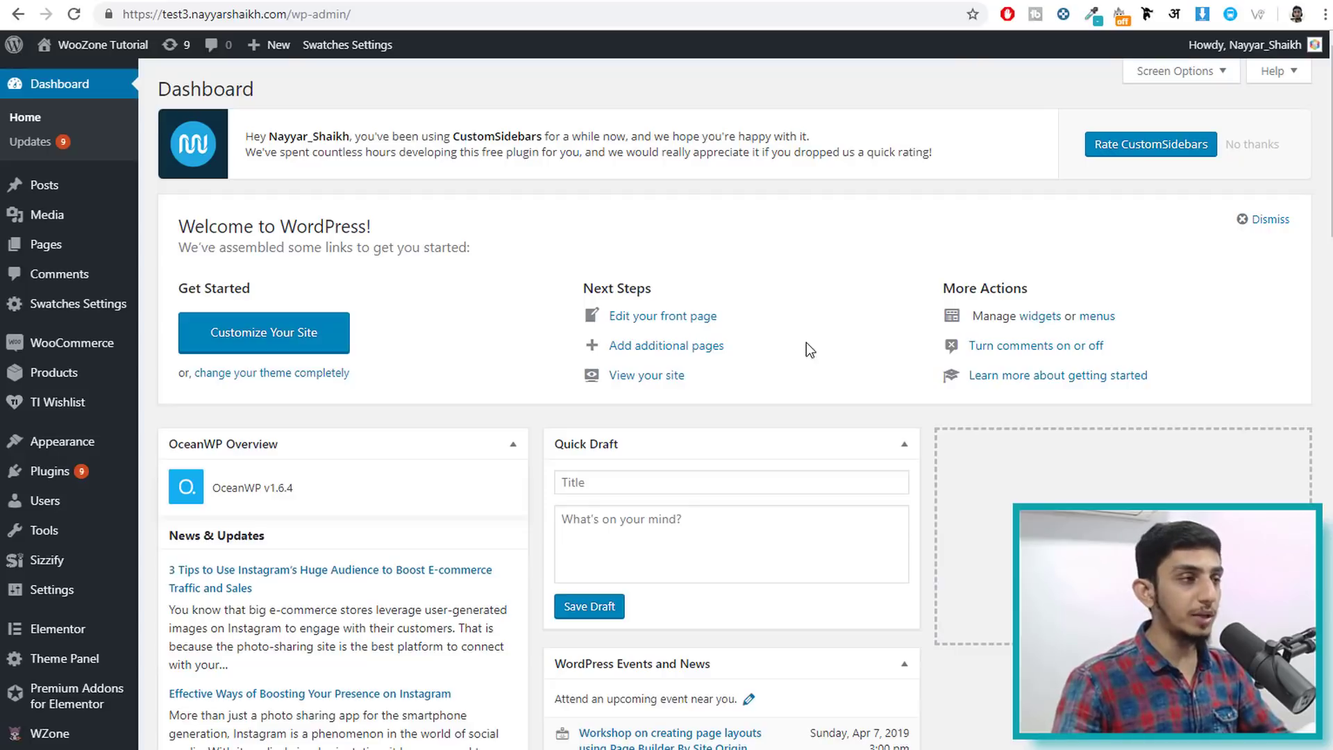
pyautogui.click(833, 2)
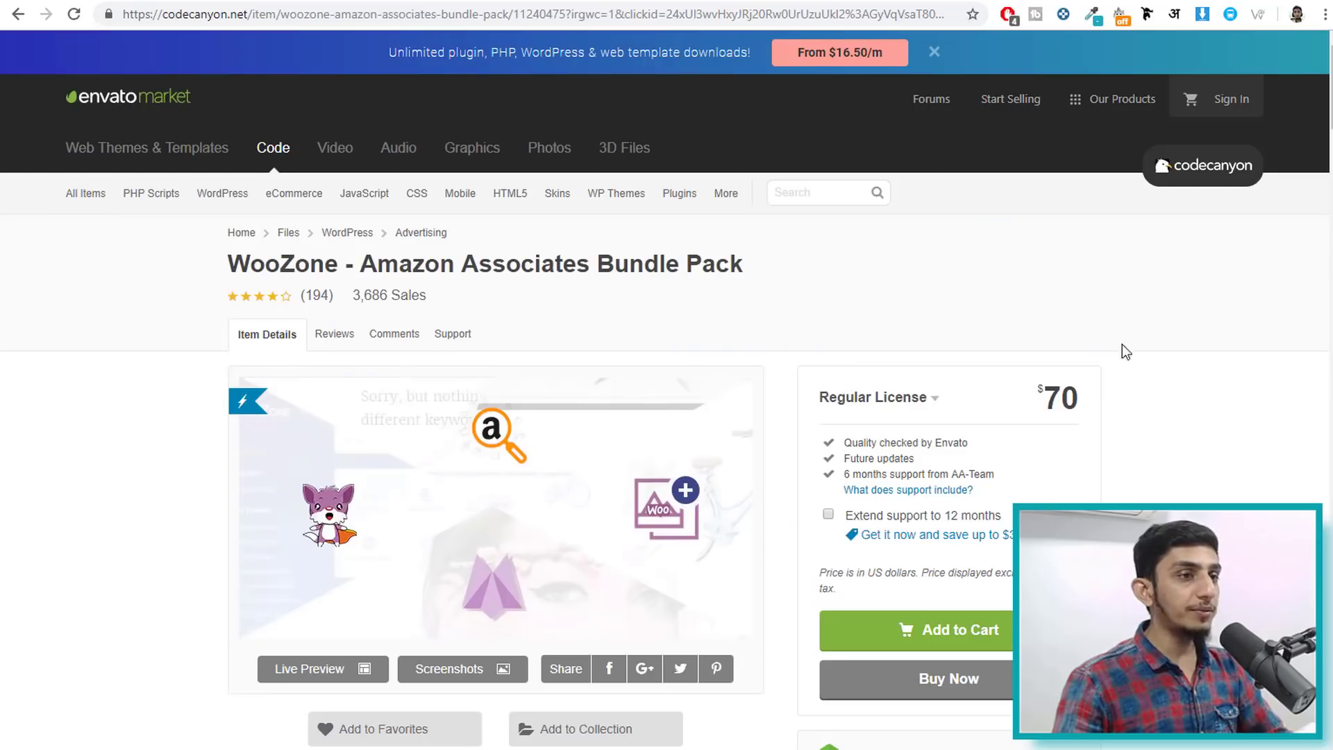
pyautogui.scroll(-3, 281, 281)
pyautogui.scroll(3, 506, 250)
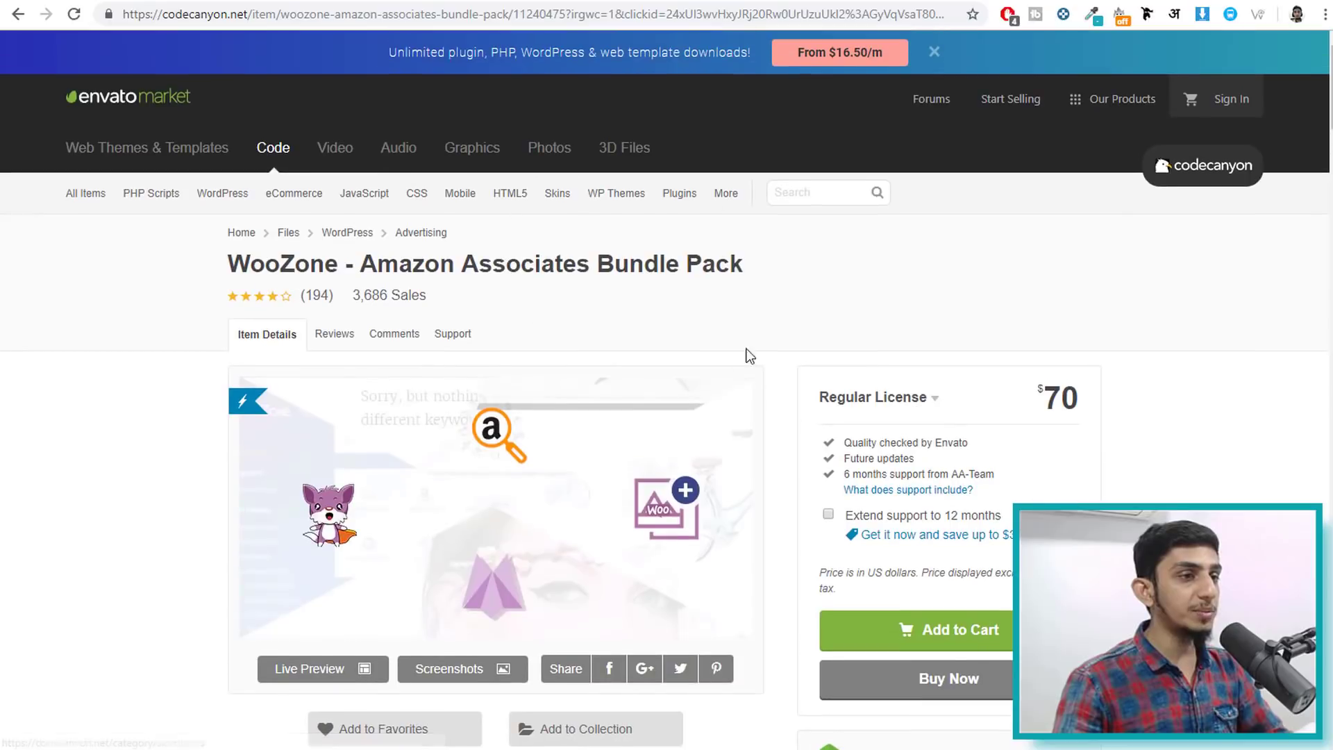
pyautogui.click(553, 3)
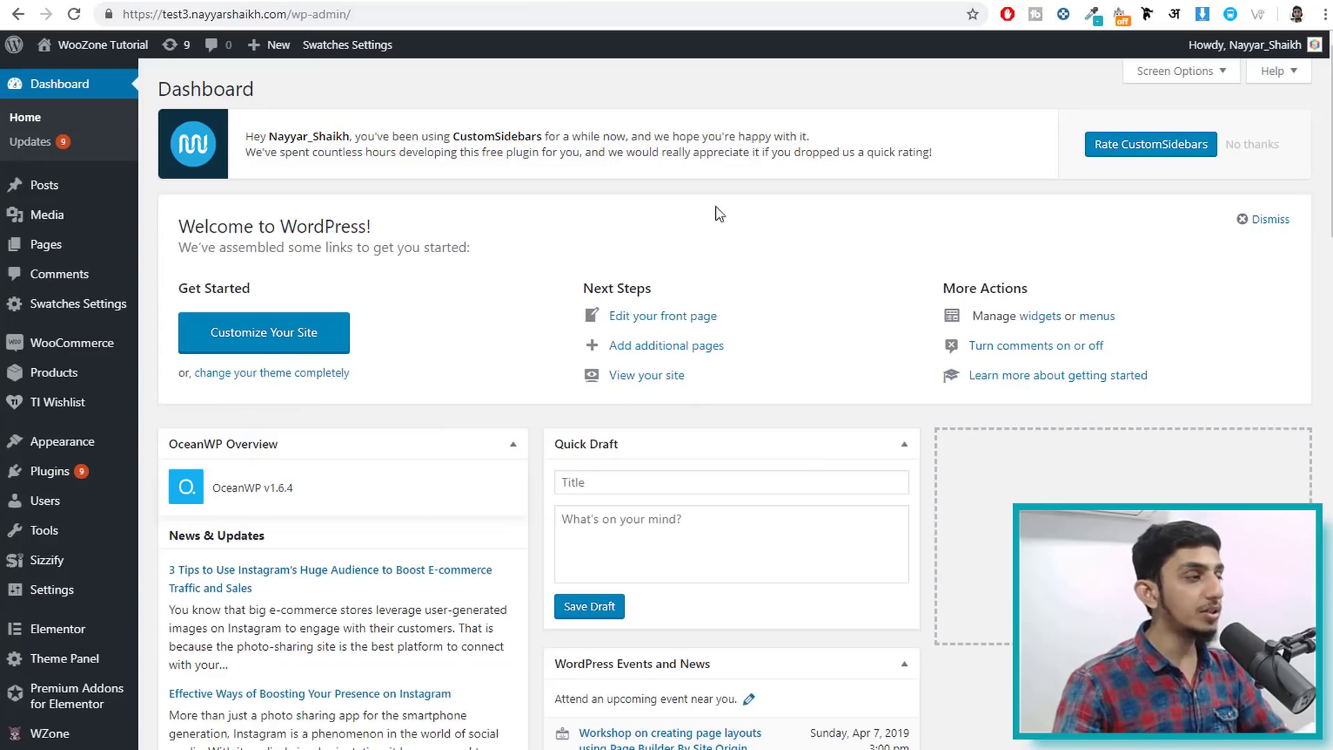
pyautogui.scroll(-3, 786, 349)
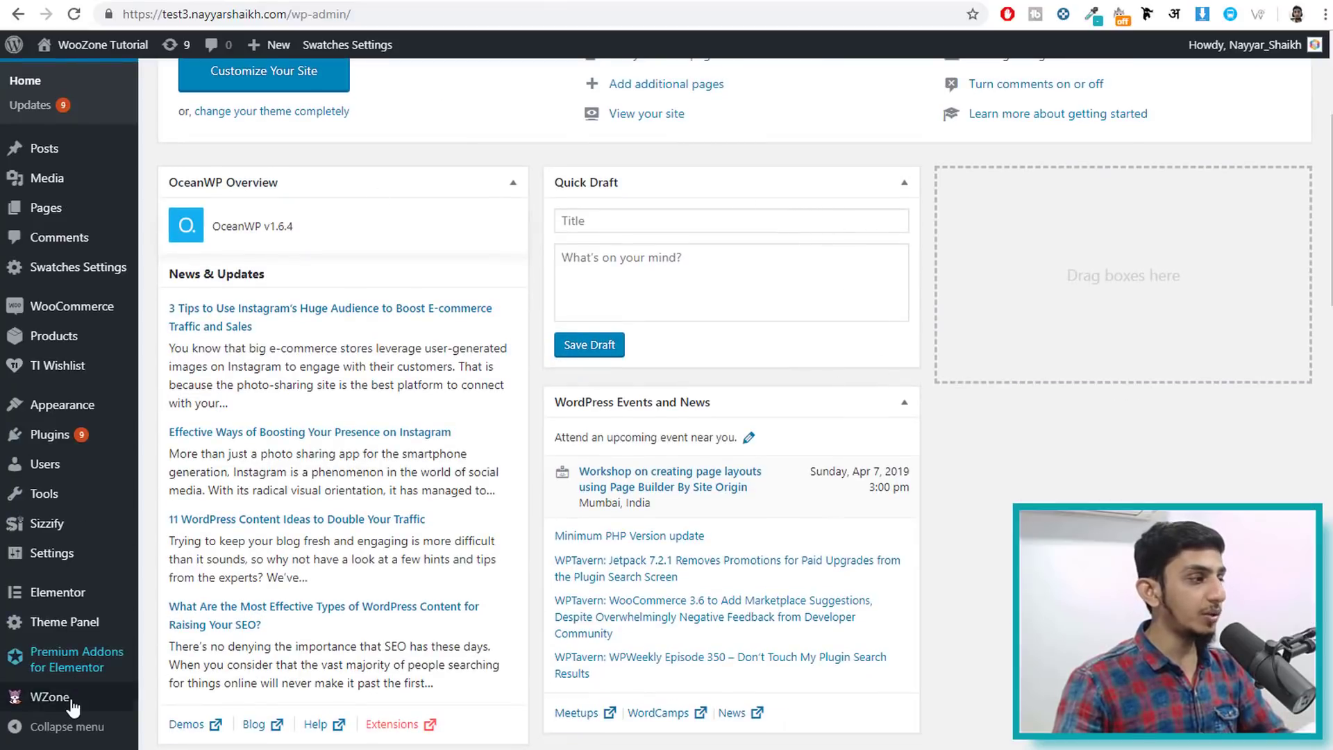
pyautogui.moveTo(70, 707)
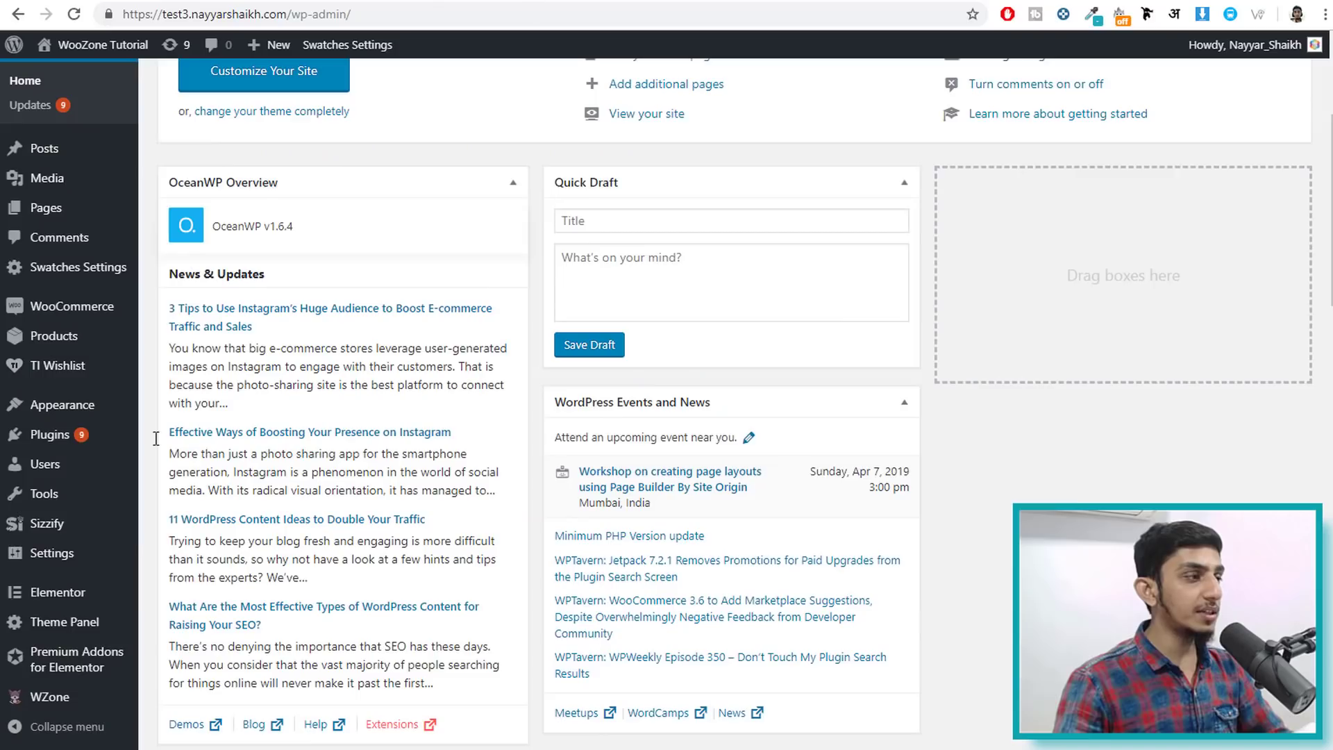
pyautogui.moveTo(70, 700)
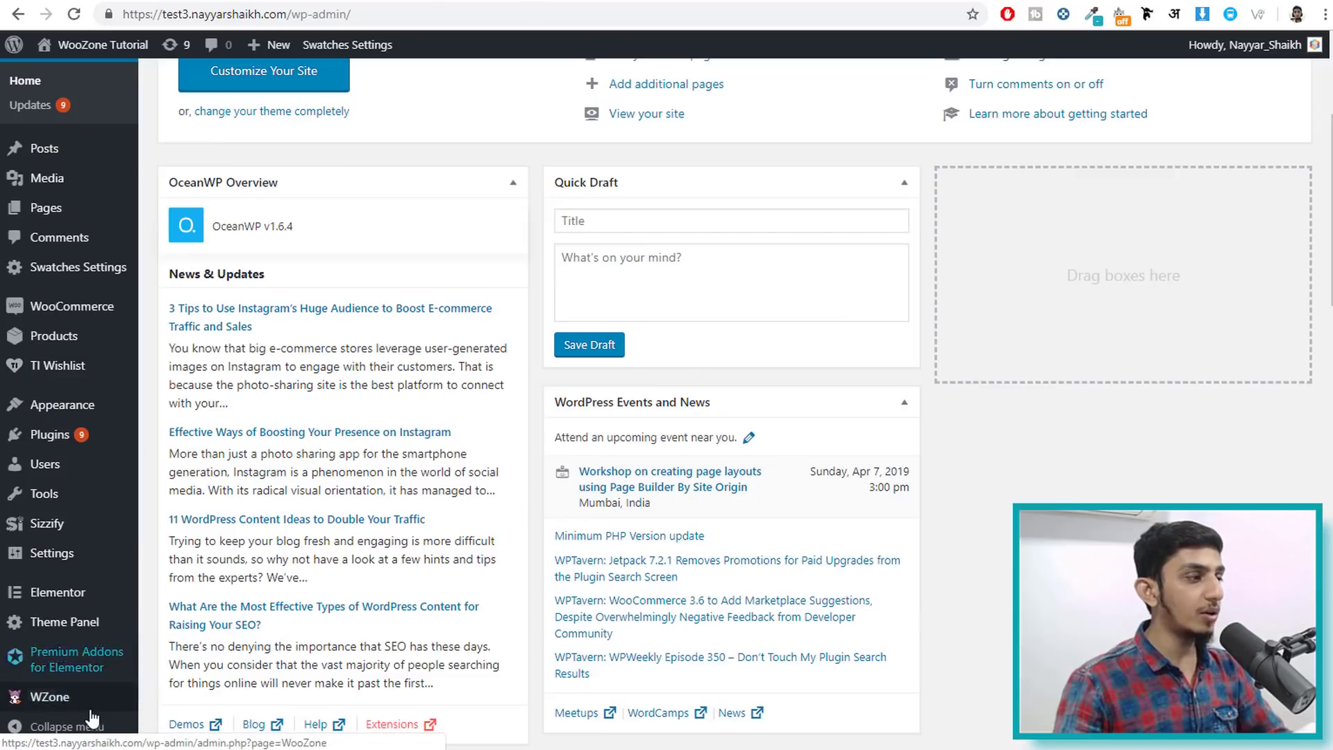
# Open WZone's Amazon config and scroll through the demo access keys to the affiliate ID fields
pyautogui.click(169, 655)
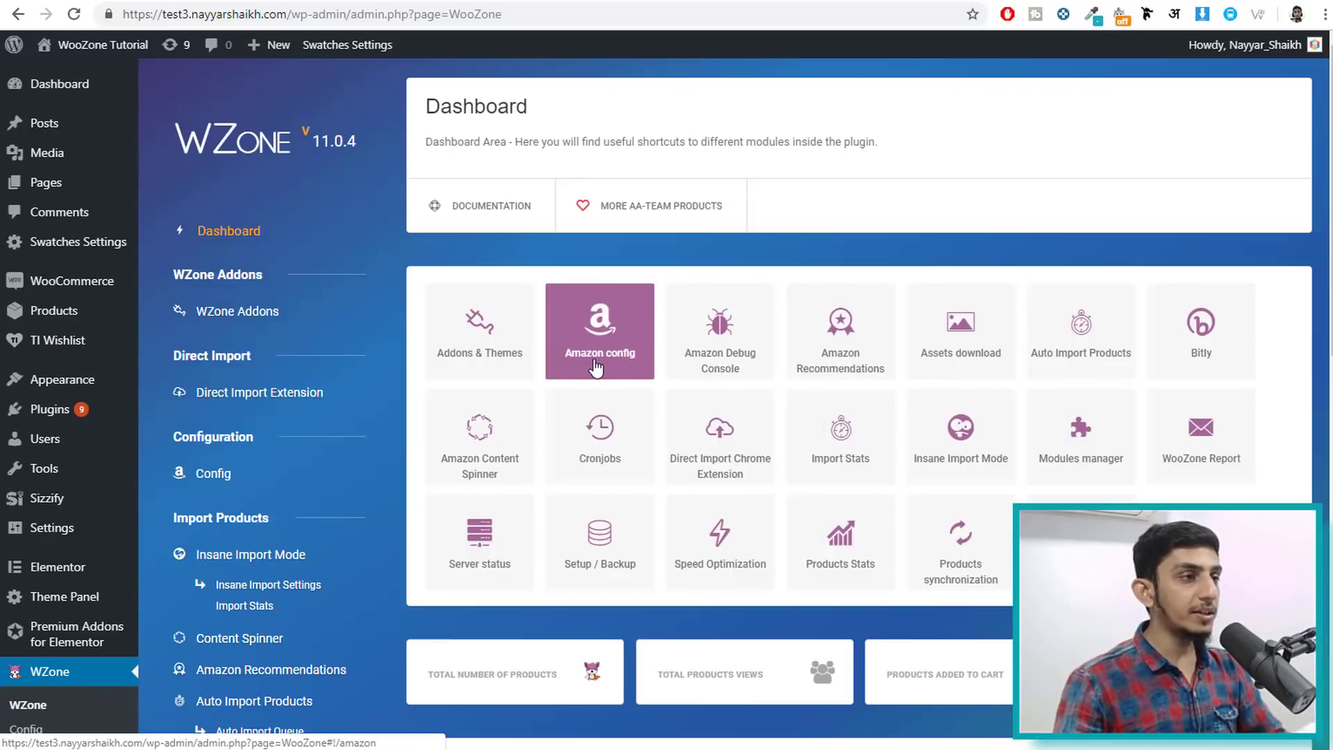
pyautogui.click(616, 356)
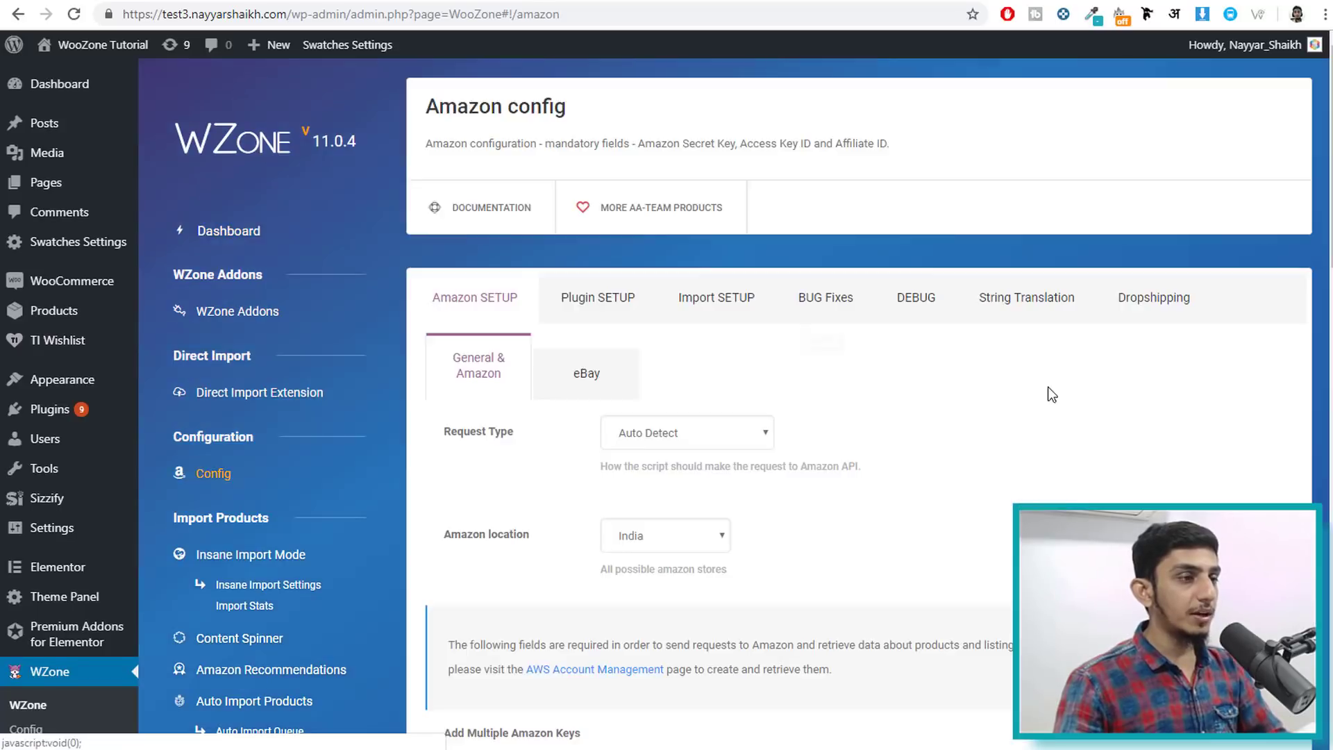
pyautogui.scroll(-8, 1048, 389)
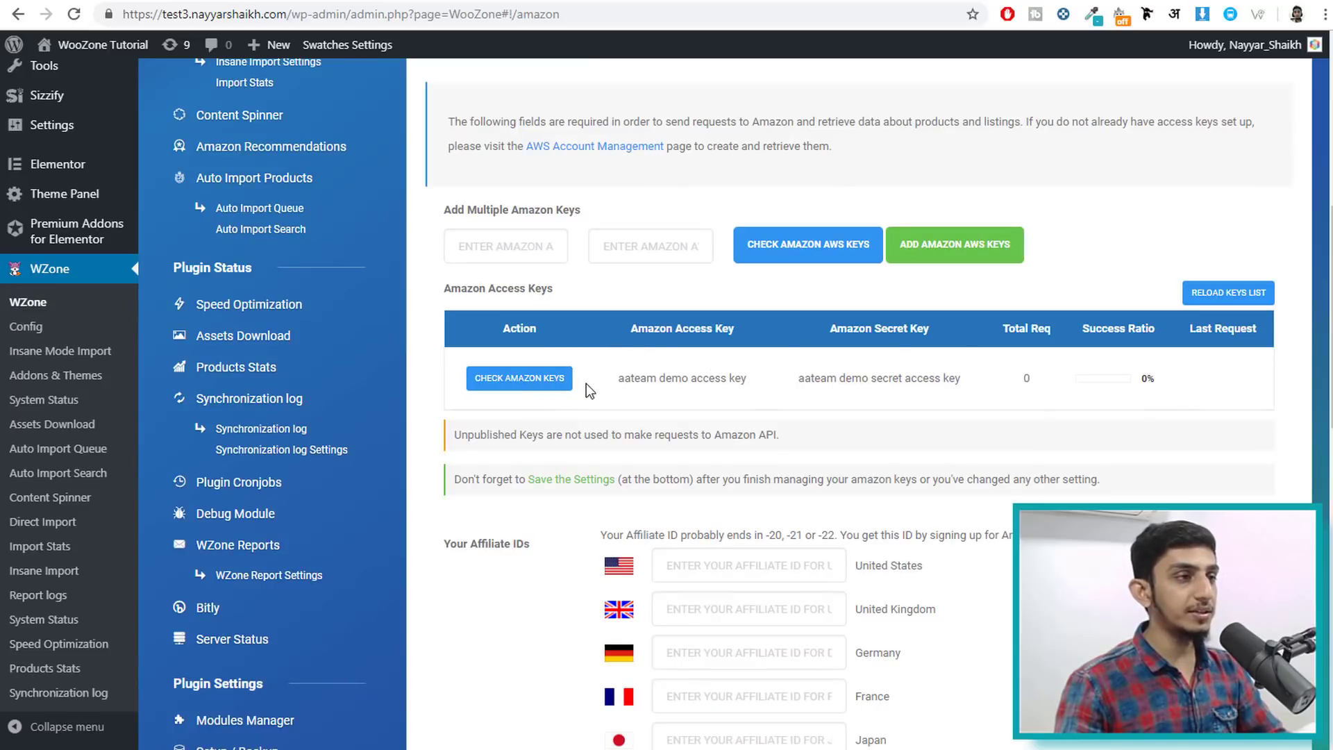
pyautogui.moveTo(585, 391); pyautogui.dragTo(884, 386)
pyautogui.click(1076, 394)
pyautogui.scroll(-6, 1076, 396)
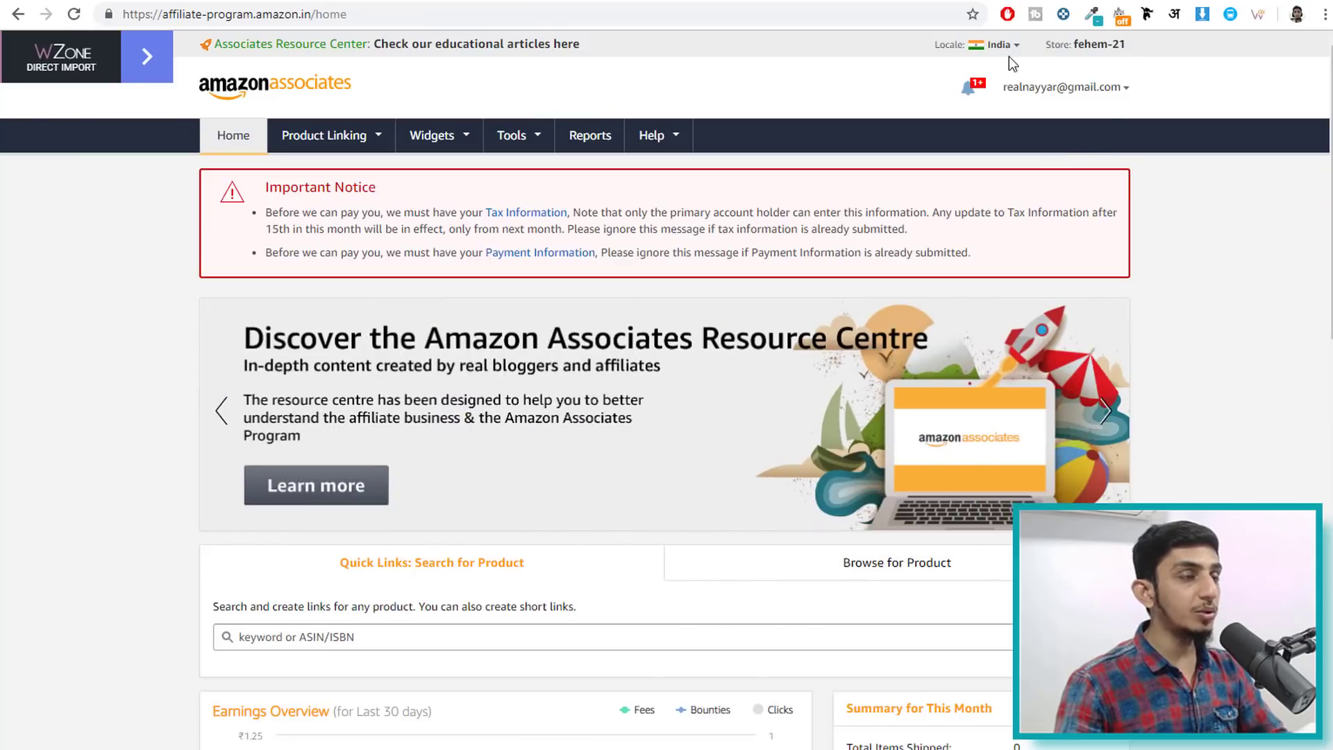
# Select the India store tracking ID in the Associates header and copy it
pyautogui.moveTo(1129, 59); pyautogui.dragTo(1090, 44)
pyautogui.click(1087, 44)
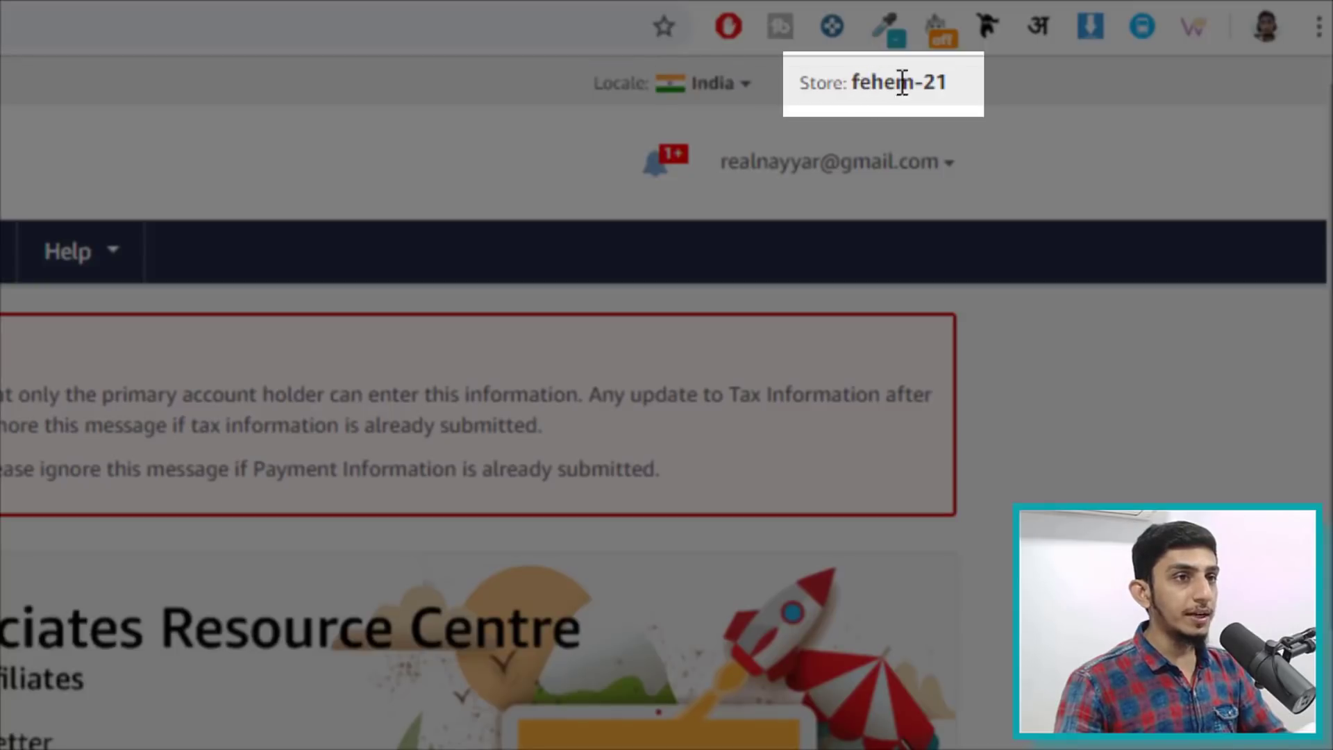
pyautogui.moveTo(902, 82); pyautogui.dragTo(952, 98)
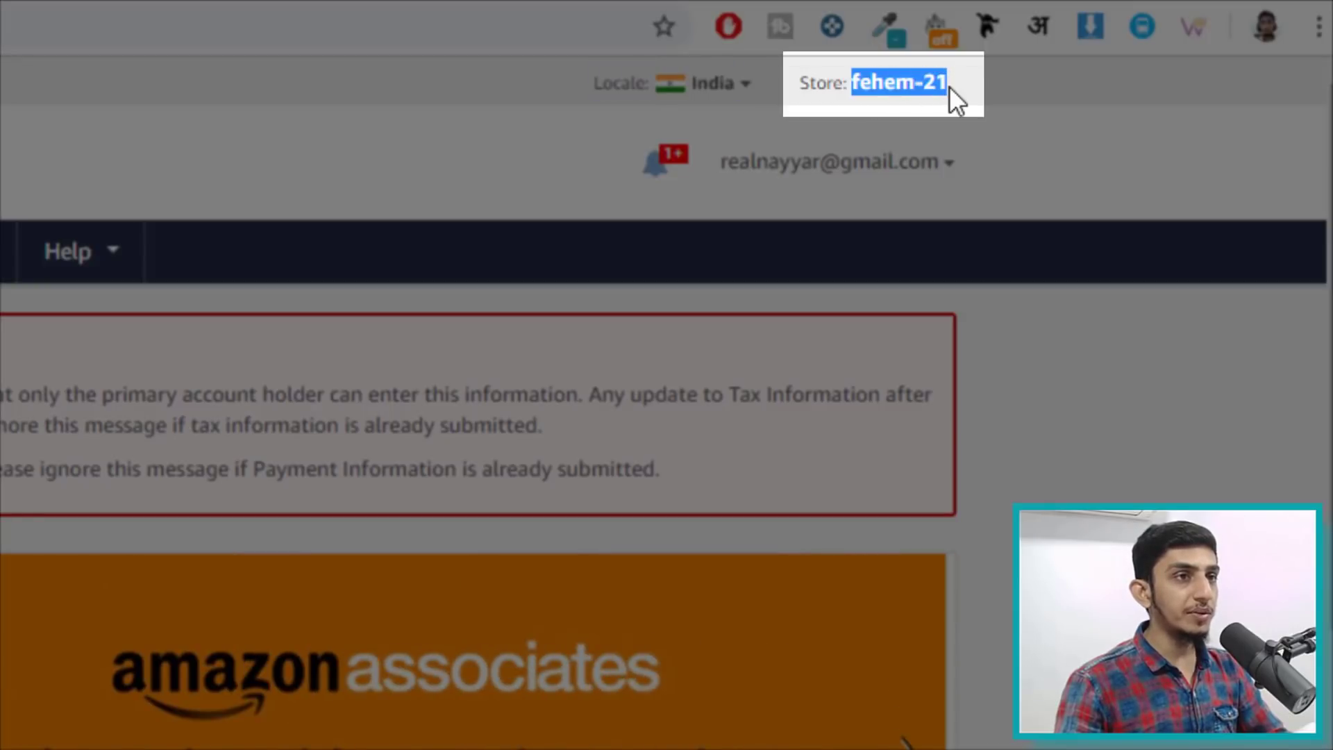
pyautogui.click(865, 105)
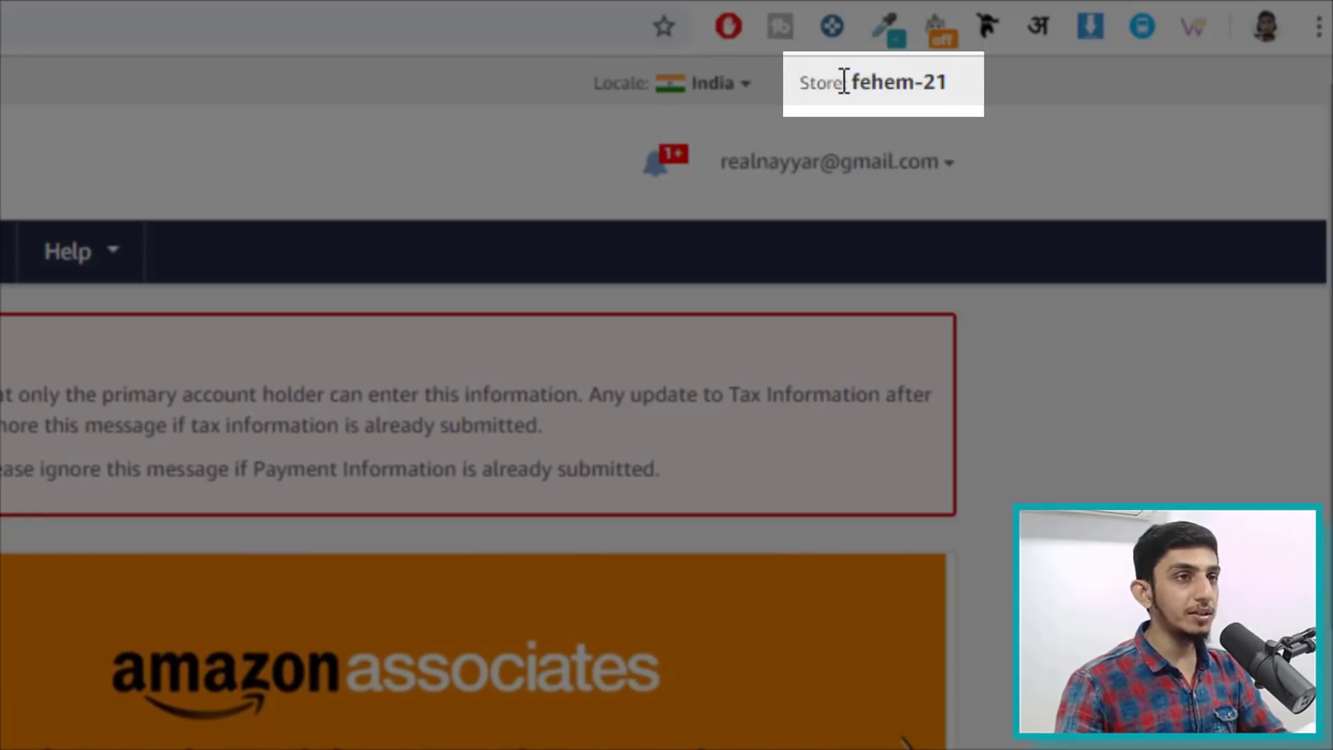
pyautogui.moveTo(861, 81); pyautogui.dragTo(956, 82)
pyautogui.click(956, 82)
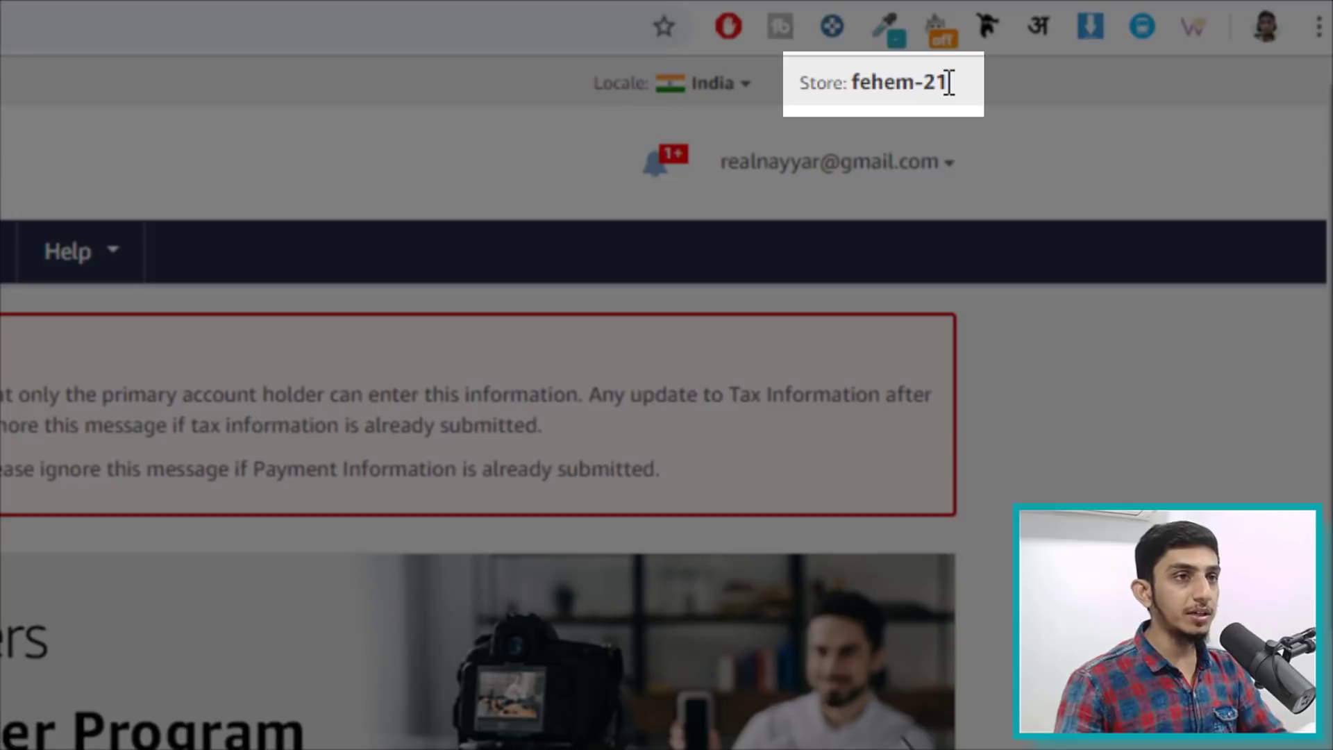
pyautogui.moveTo(949, 82); pyautogui.dragTo(857, 85)
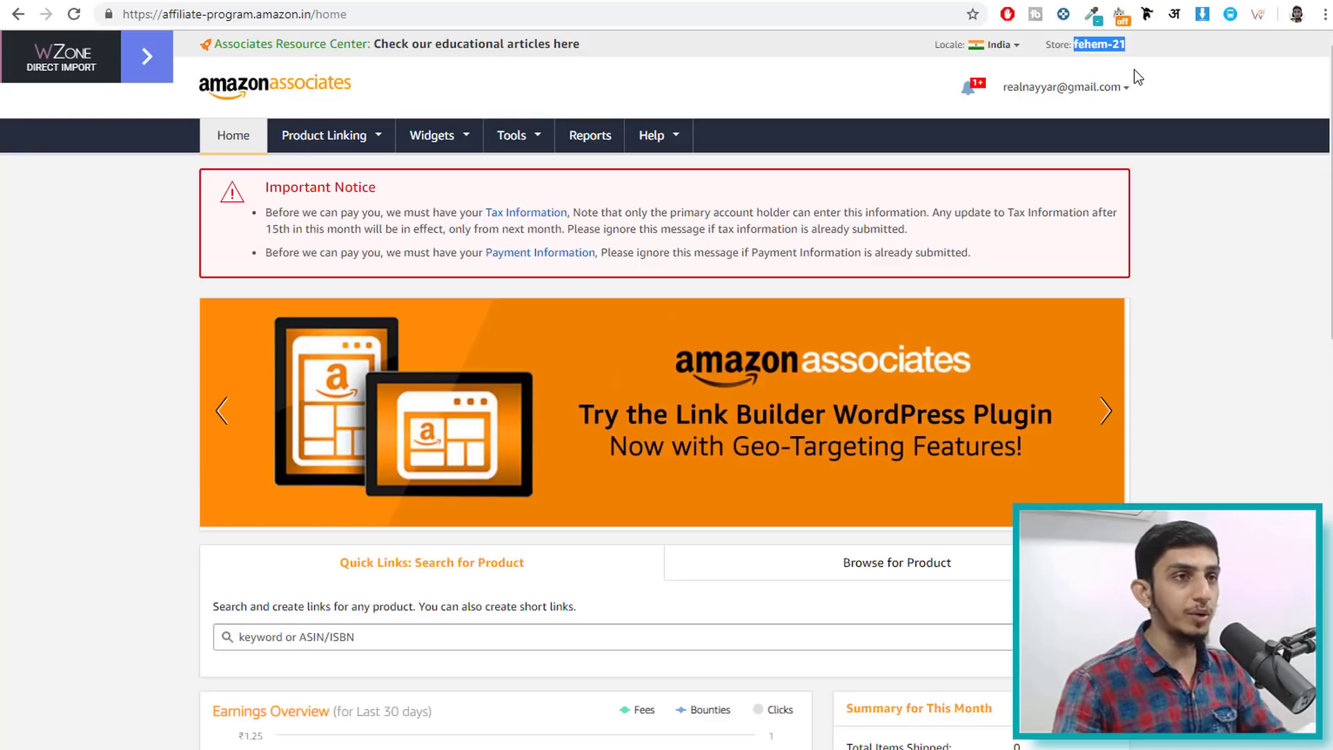
pyautogui.rightClick(1098, 46)
pyautogui.click(1115, 54)
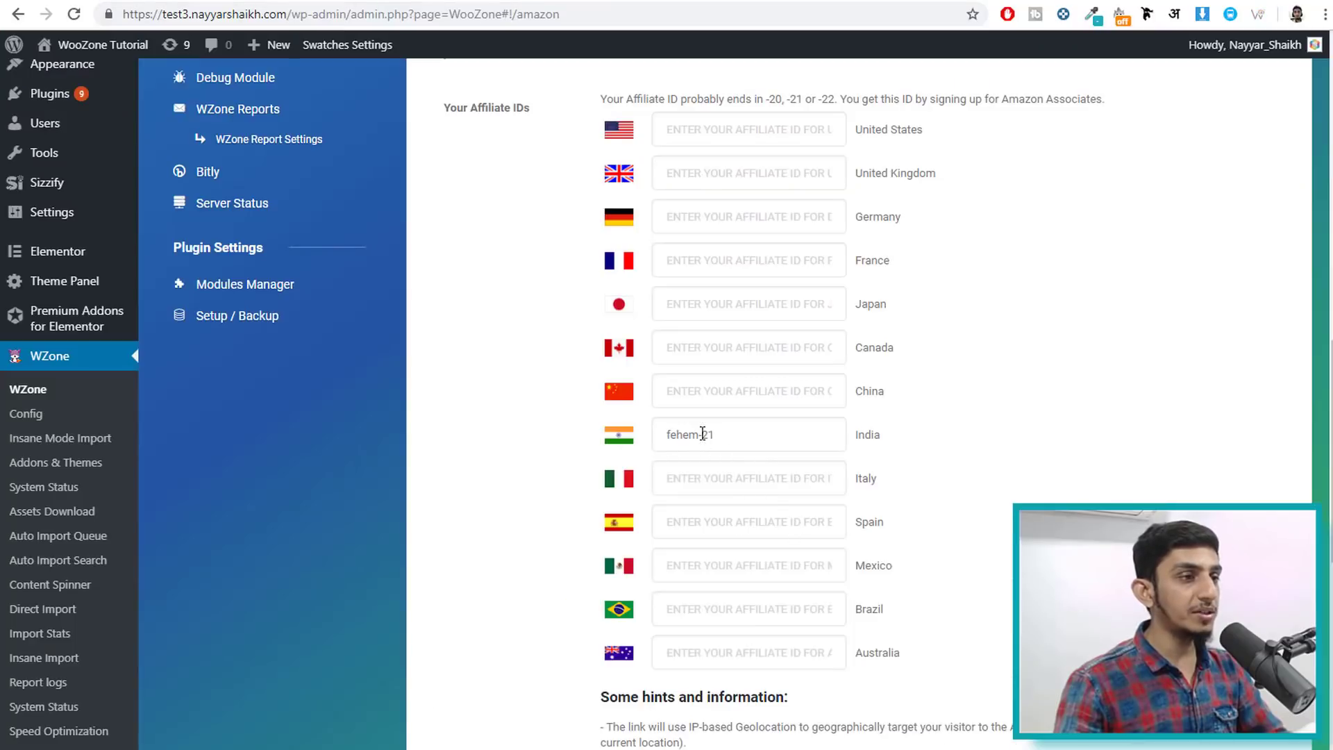
# Verify the pasted India affiliate ID and save the WZone Amazon settings
pyautogui.moveTo(764, 434); pyautogui.dragTo(613, 434)
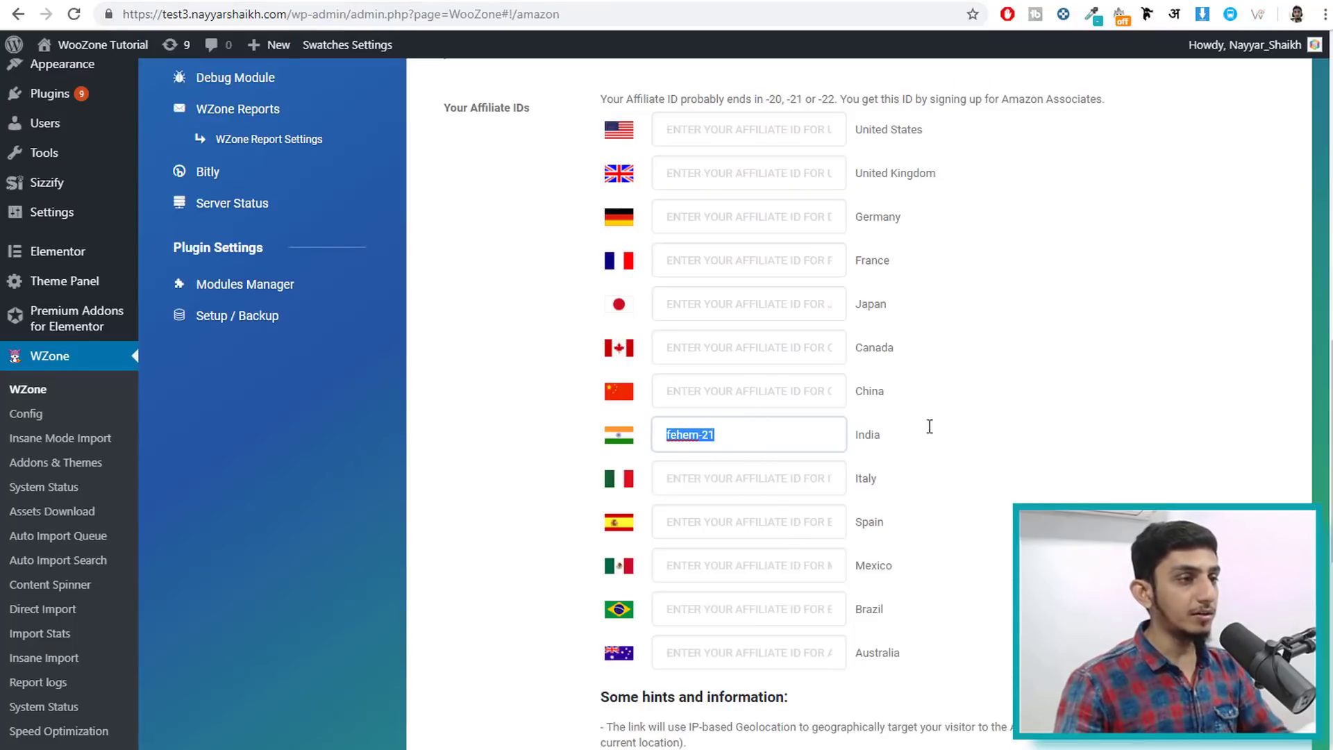
pyautogui.scroll(3, 996, 439)
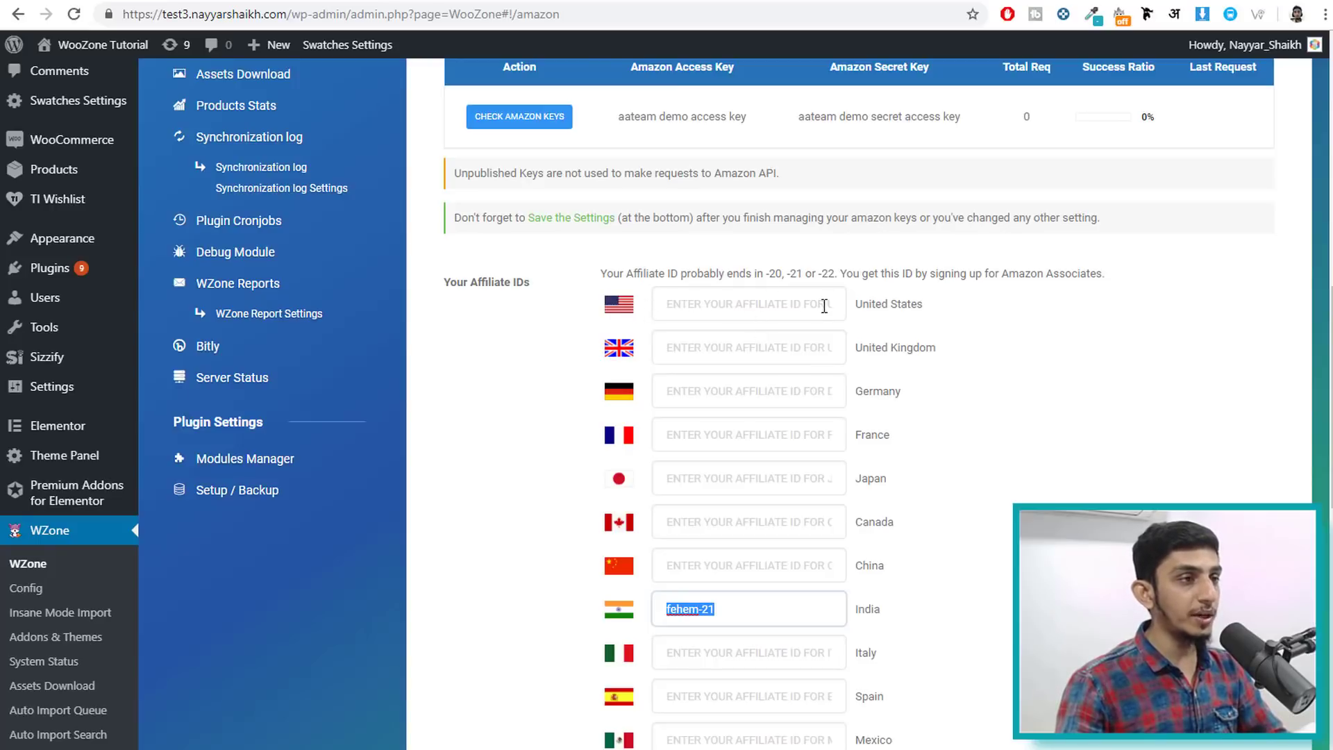
pyautogui.click(708, 312)
pyautogui.scroll(-3, 1095, 426)
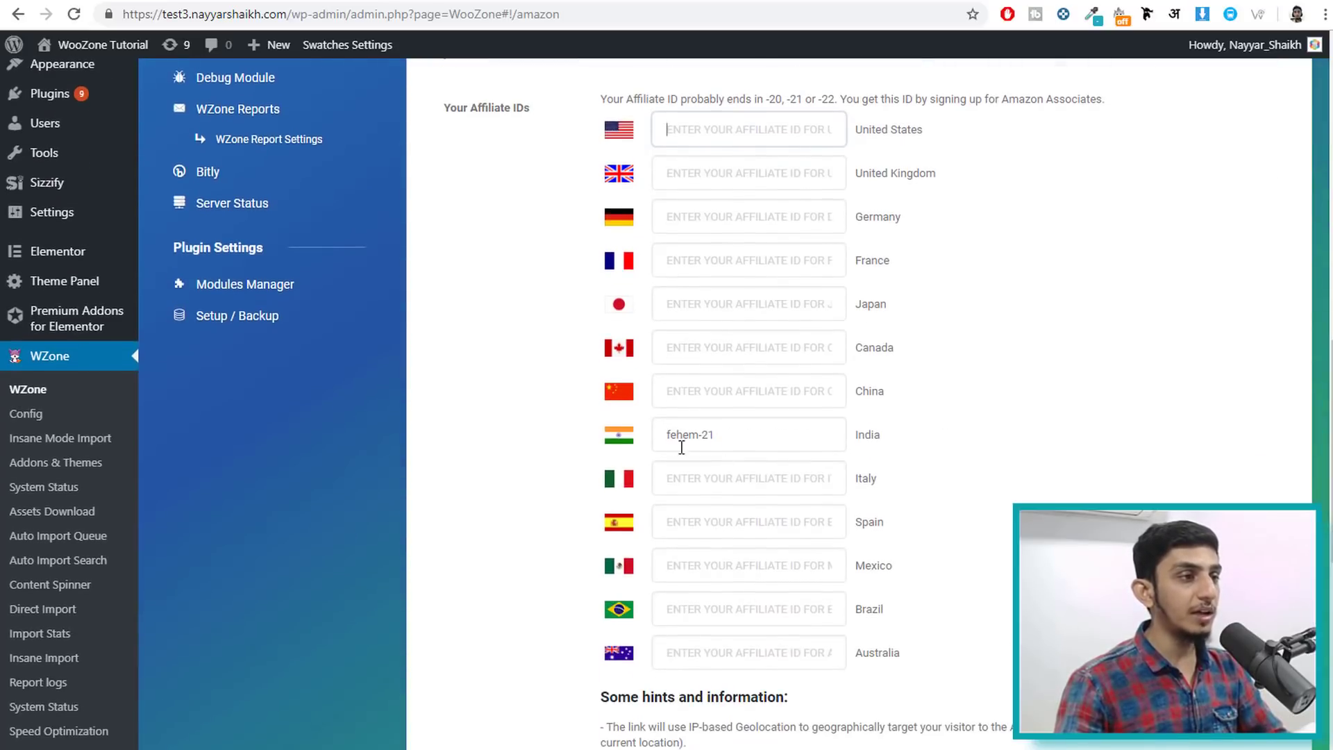
pyautogui.tripleClick(722, 431)
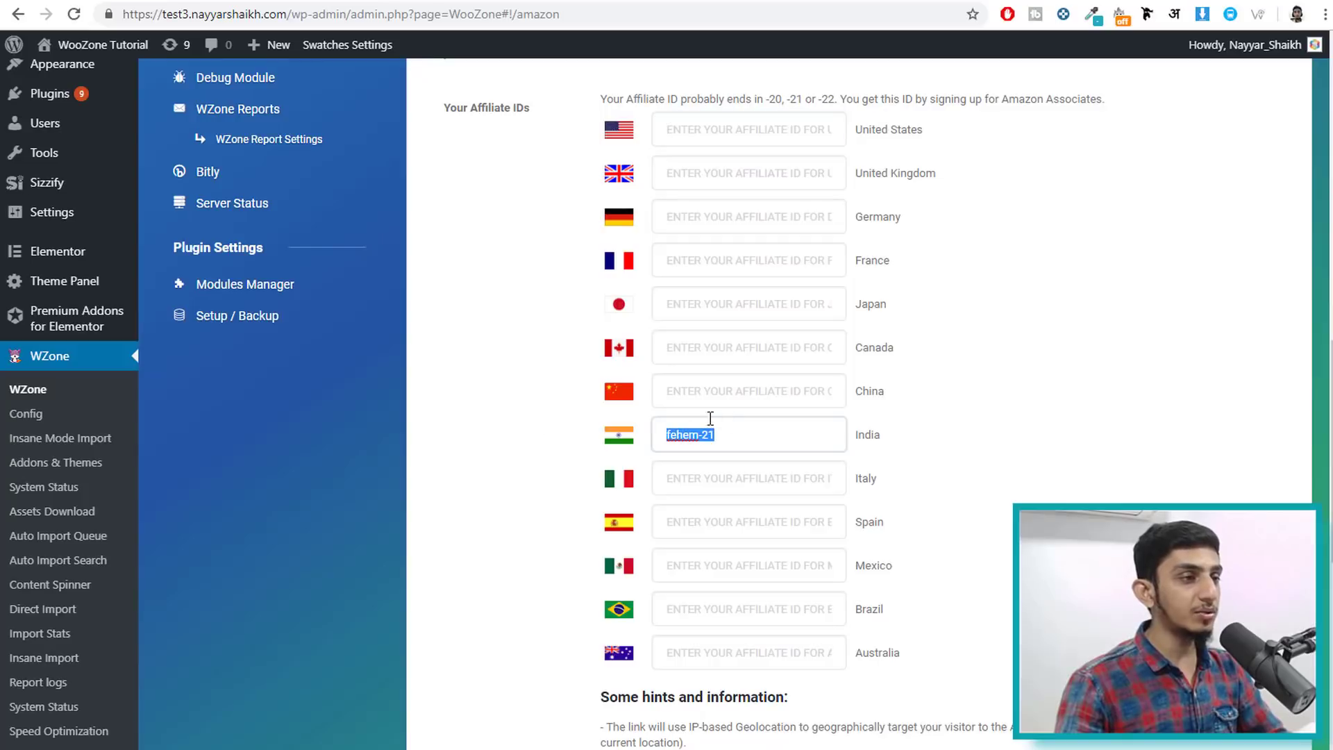
pyautogui.scroll(-8, 803, 436)
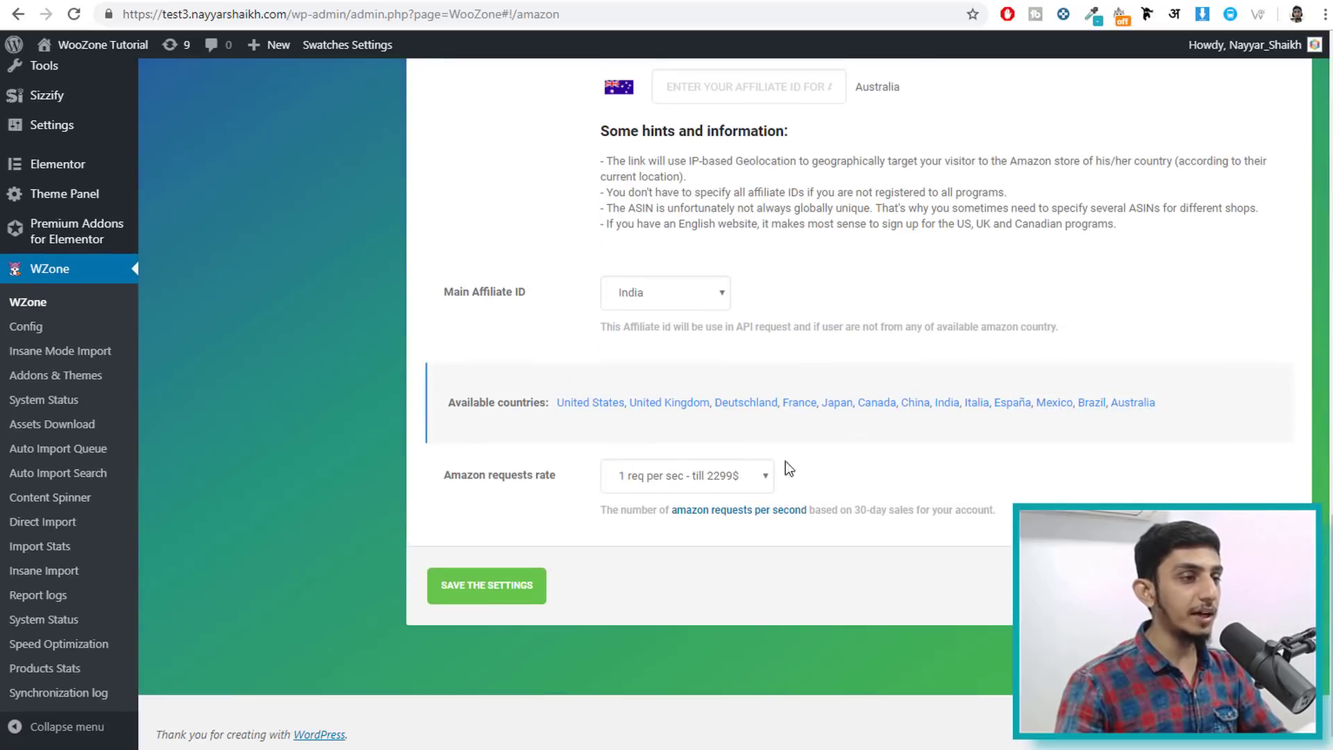
pyautogui.click(529, 596)
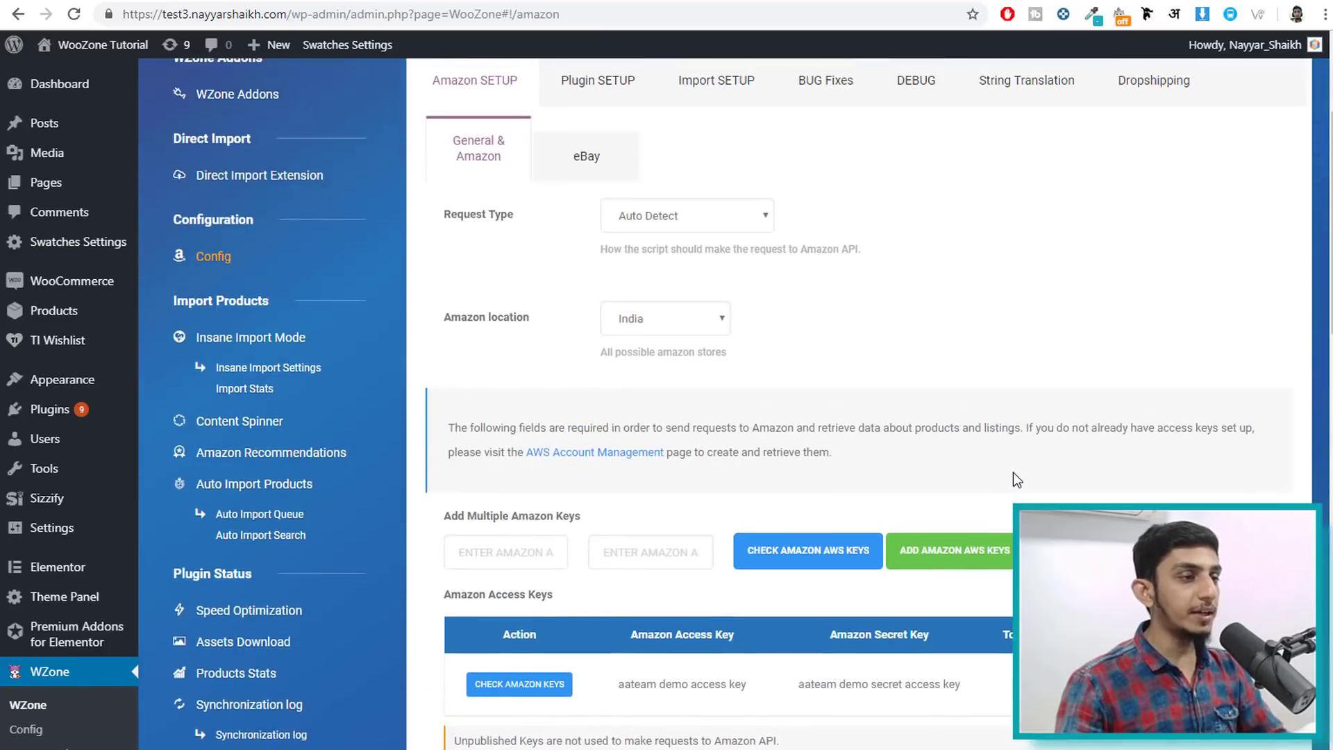
# Review the demo access and secret keys on the saved settings page
pyautogui.scroll(-3, 620, 457)
pyautogui.moveTo(618, 425); pyautogui.dragTo(975, 421)
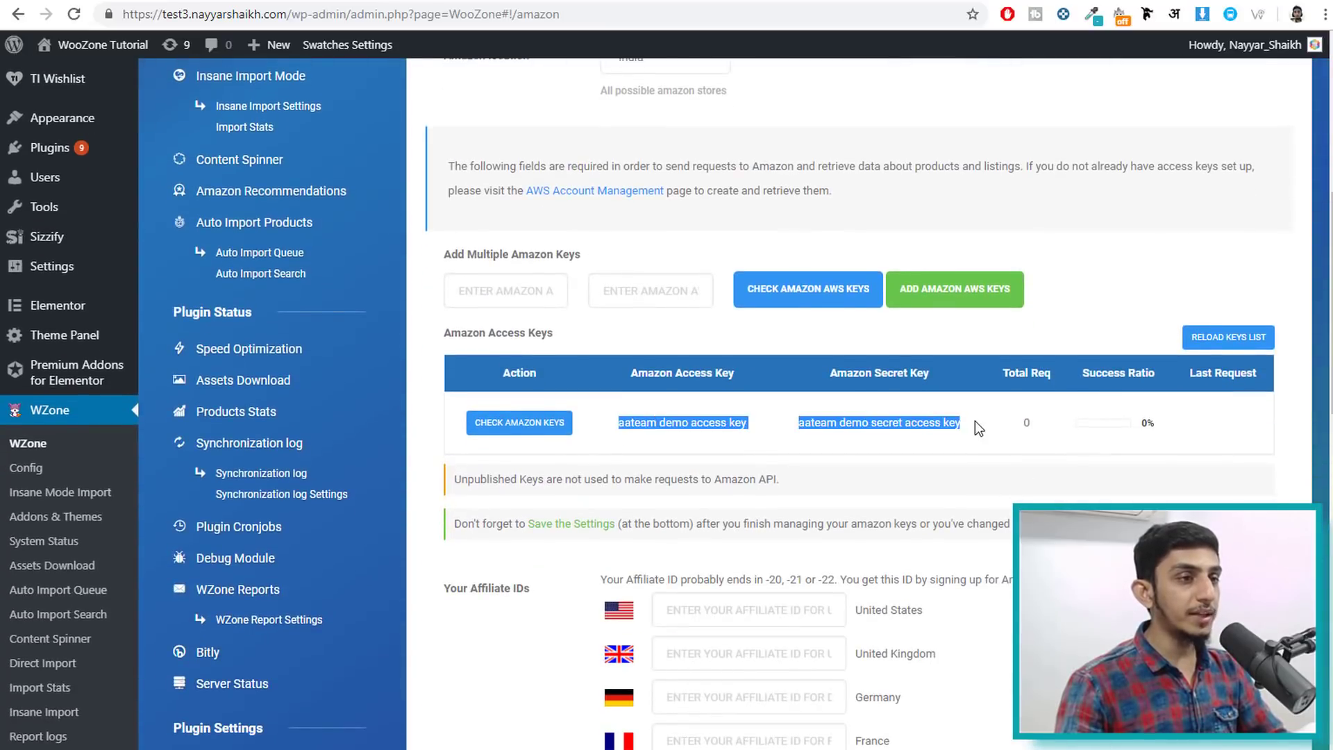
pyautogui.click(976, 421)
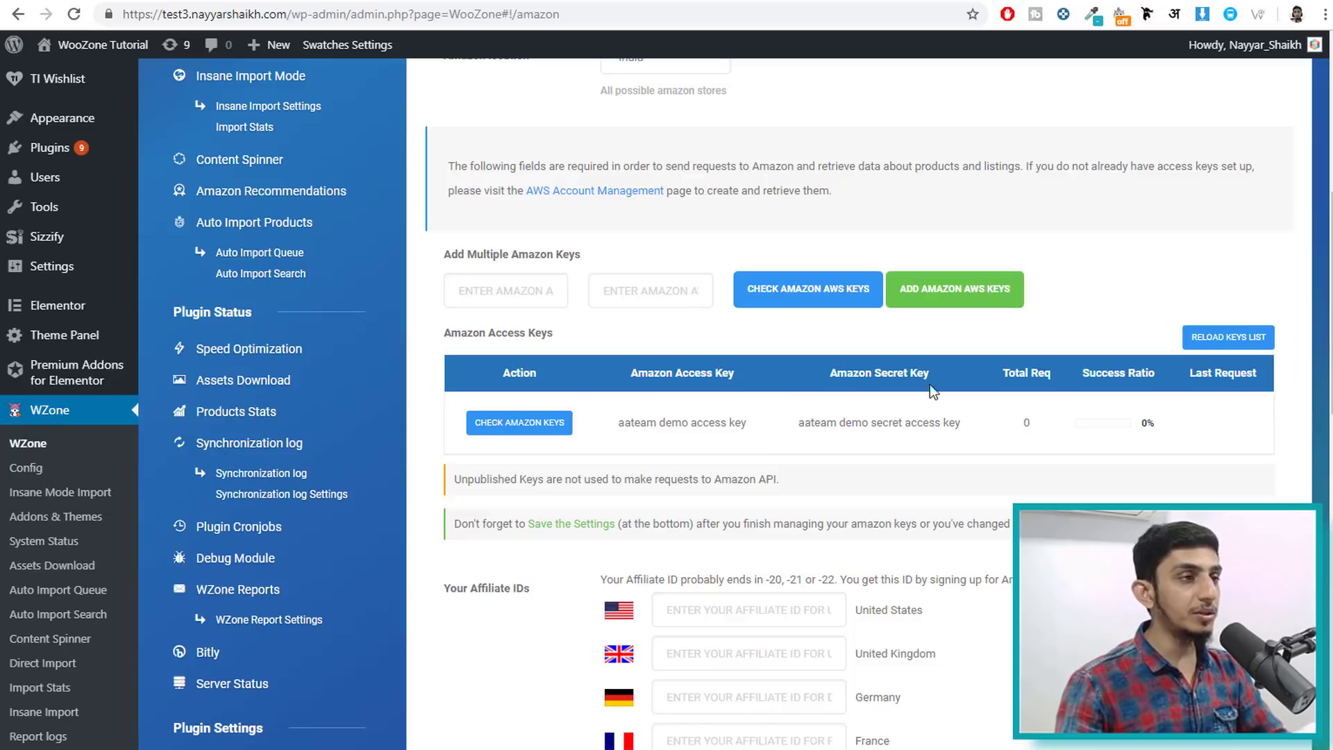
pyautogui.scroll(1, 931, 384)
pyautogui.scroll(5, 847, 493)
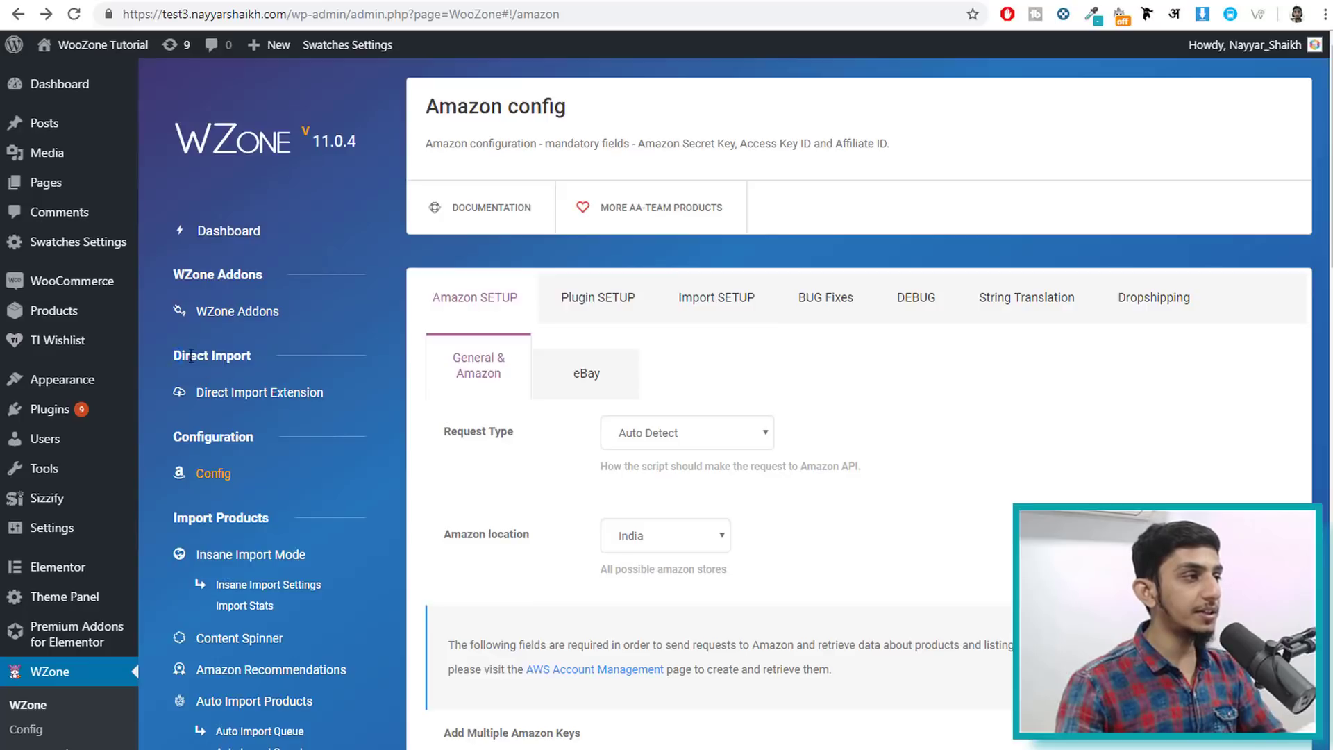
# Open the Direct Import Extension page and generate a new API secret key
pyautogui.click(246, 402)
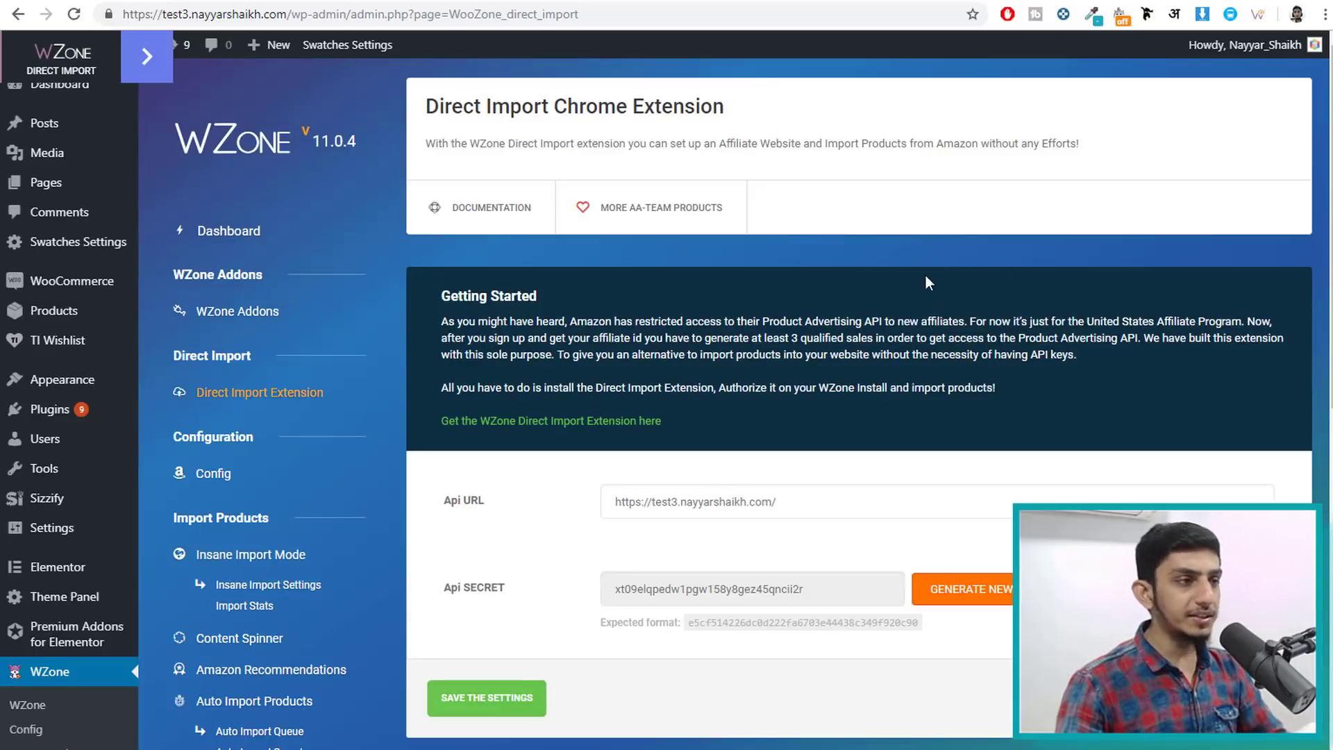
pyautogui.scroll(-1, 929, 283)
pyautogui.click(995, 514)
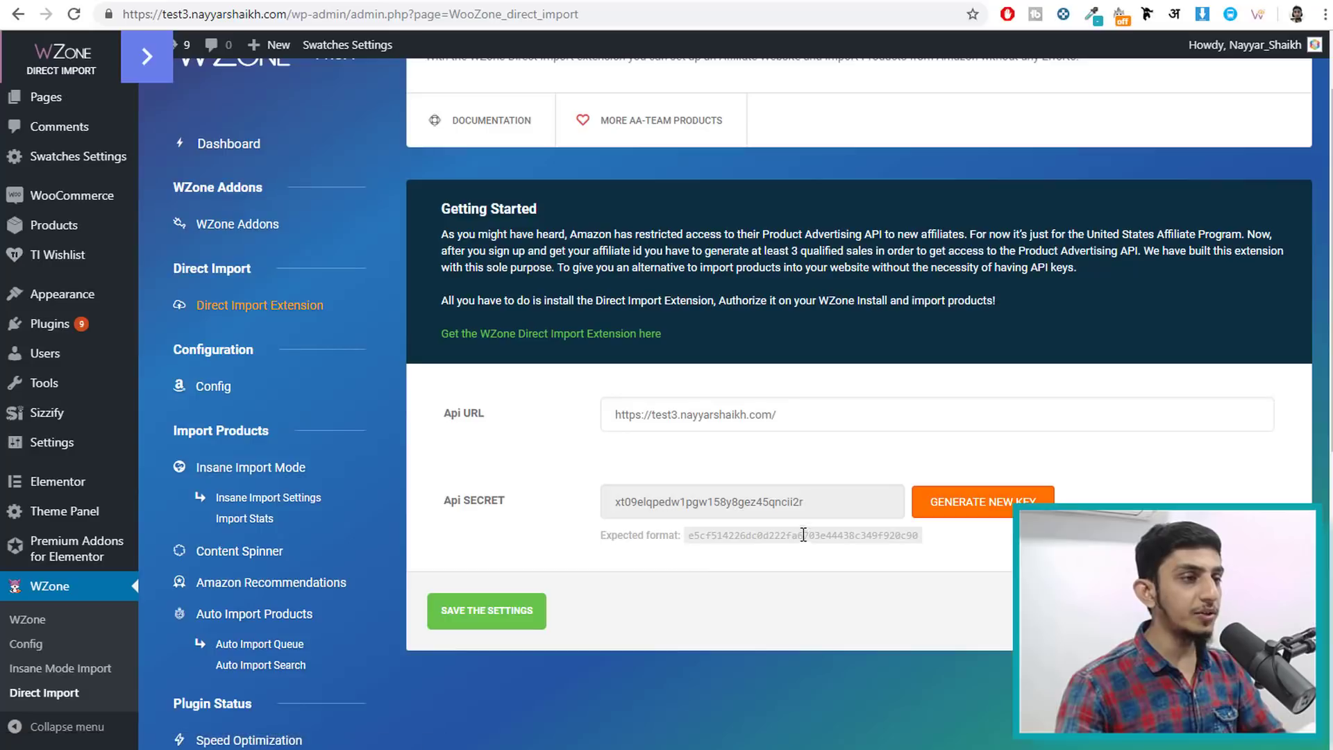
# Highlight the generated API secret and the site's API URL values
pyautogui.moveTo(814, 505); pyautogui.dragTo(612, 507)
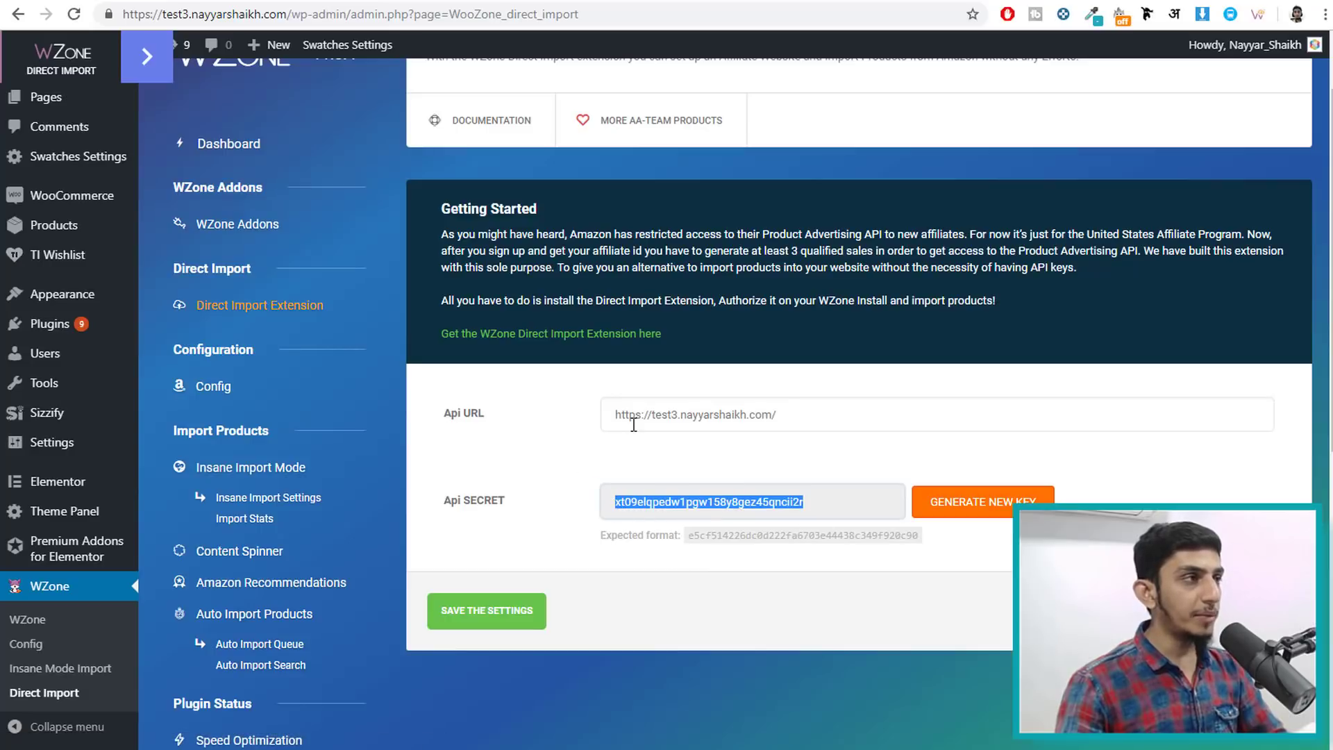
pyautogui.moveTo(796, 413); pyautogui.dragTo(611, 400)
pyautogui.click(672, 443)
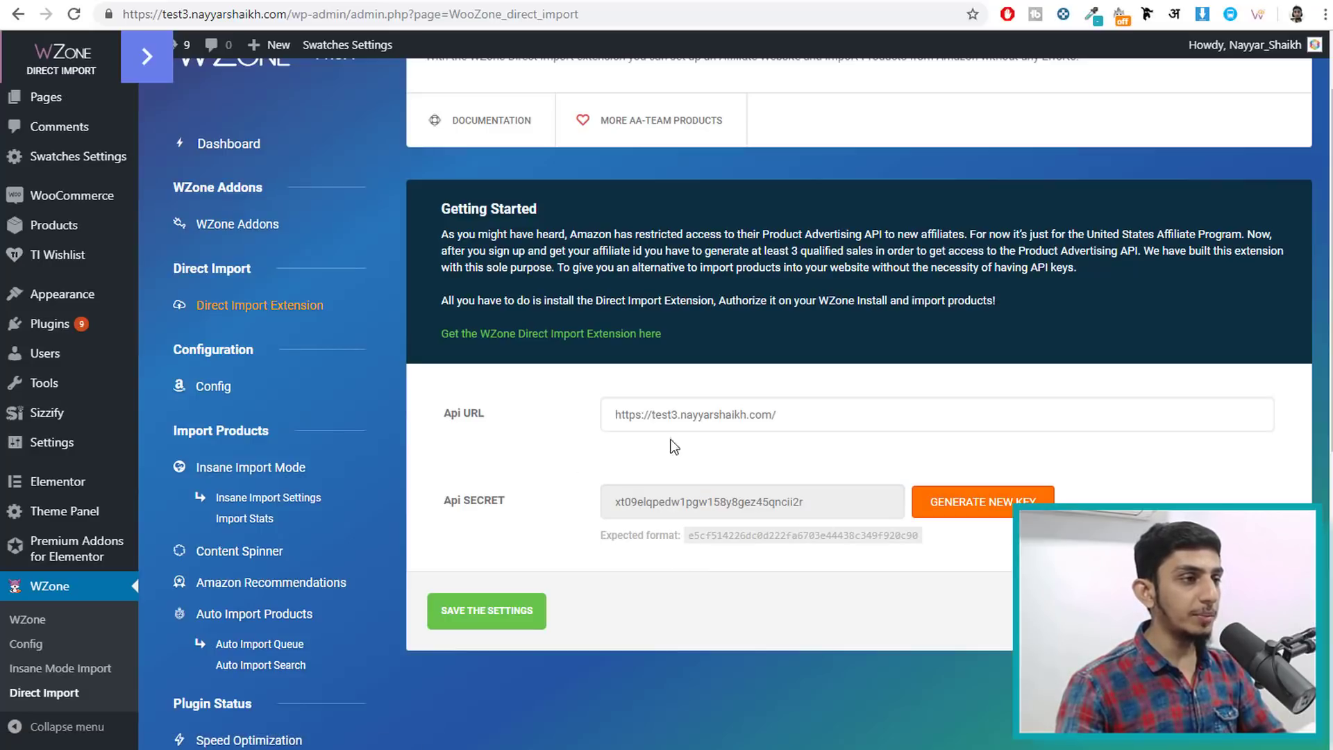
pyautogui.moveTo(808, 411); pyautogui.dragTo(567, 409)
pyautogui.click(576, 472)
pyautogui.scroll(1, 639, 463)
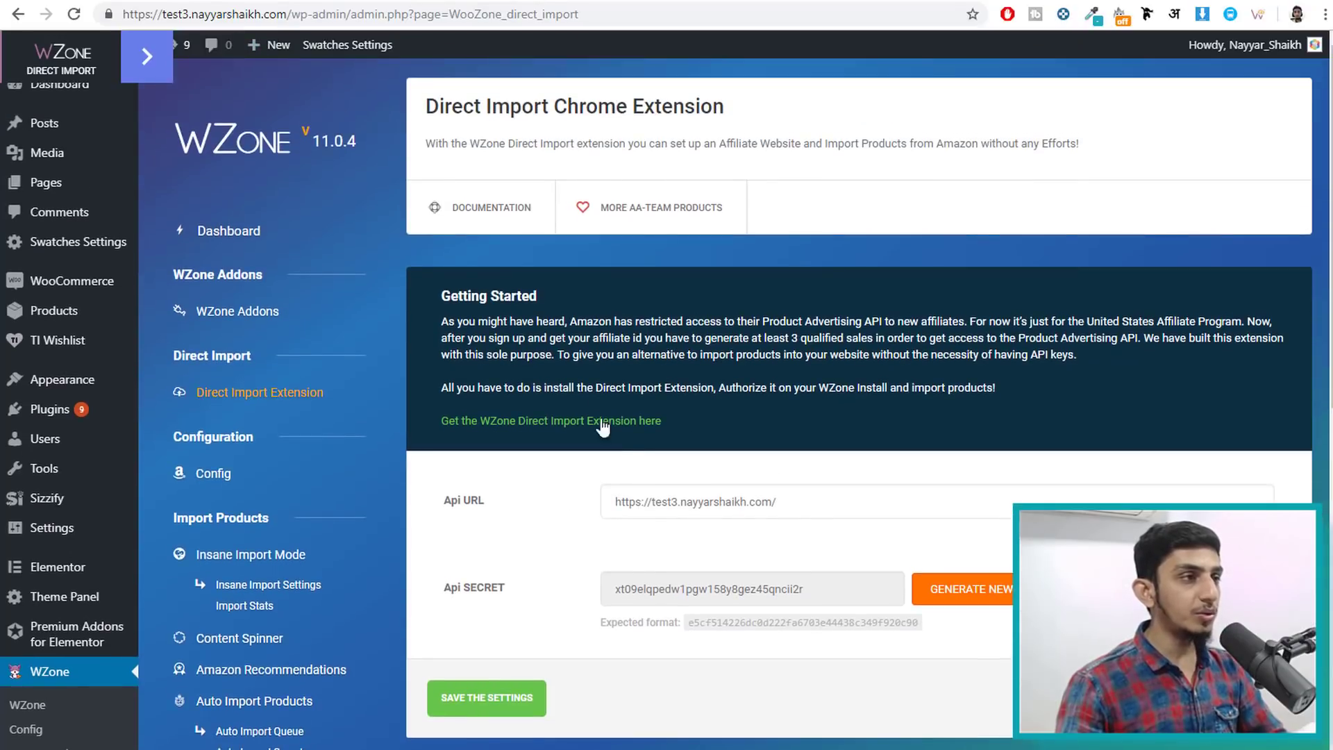
pyautogui.scroll(-1, 896, 457)
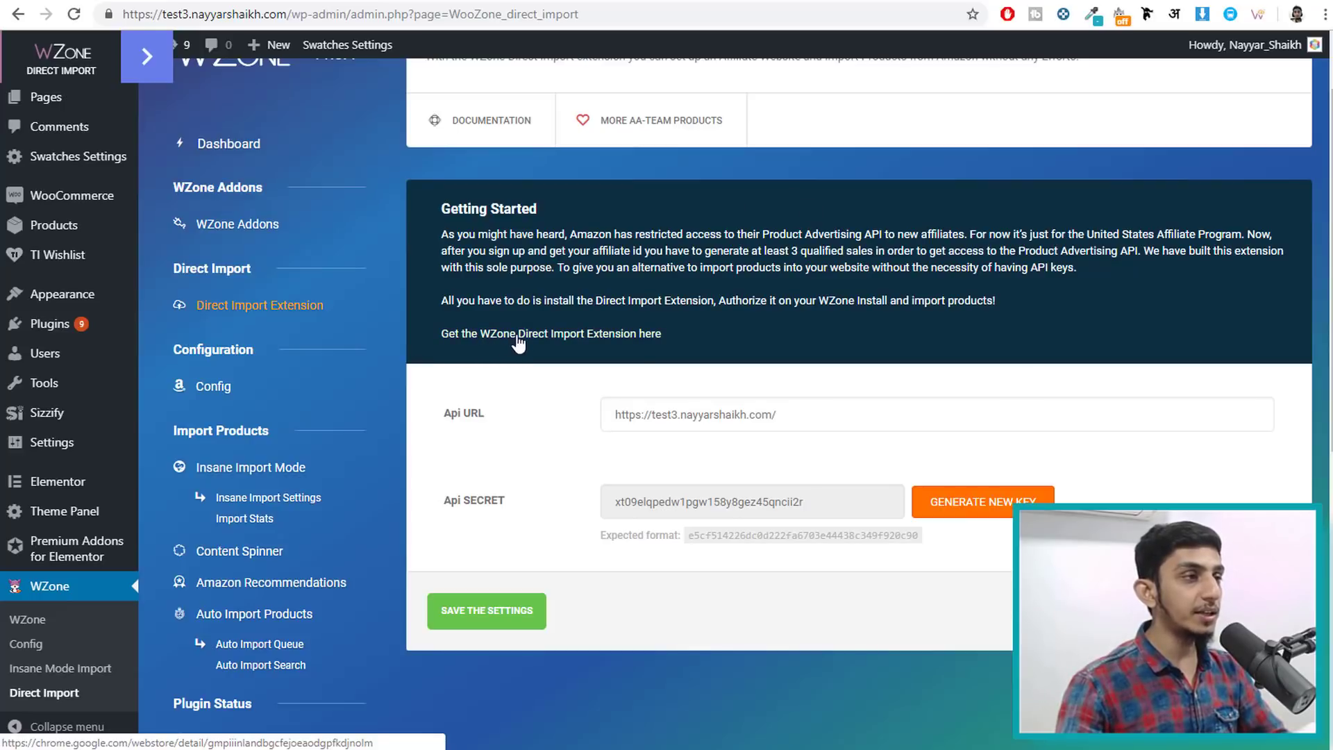
# Open the WZone Direct Import extension link in a new tab and view its Chrome Web Store page
pyautogui.rightClick(523, 343)
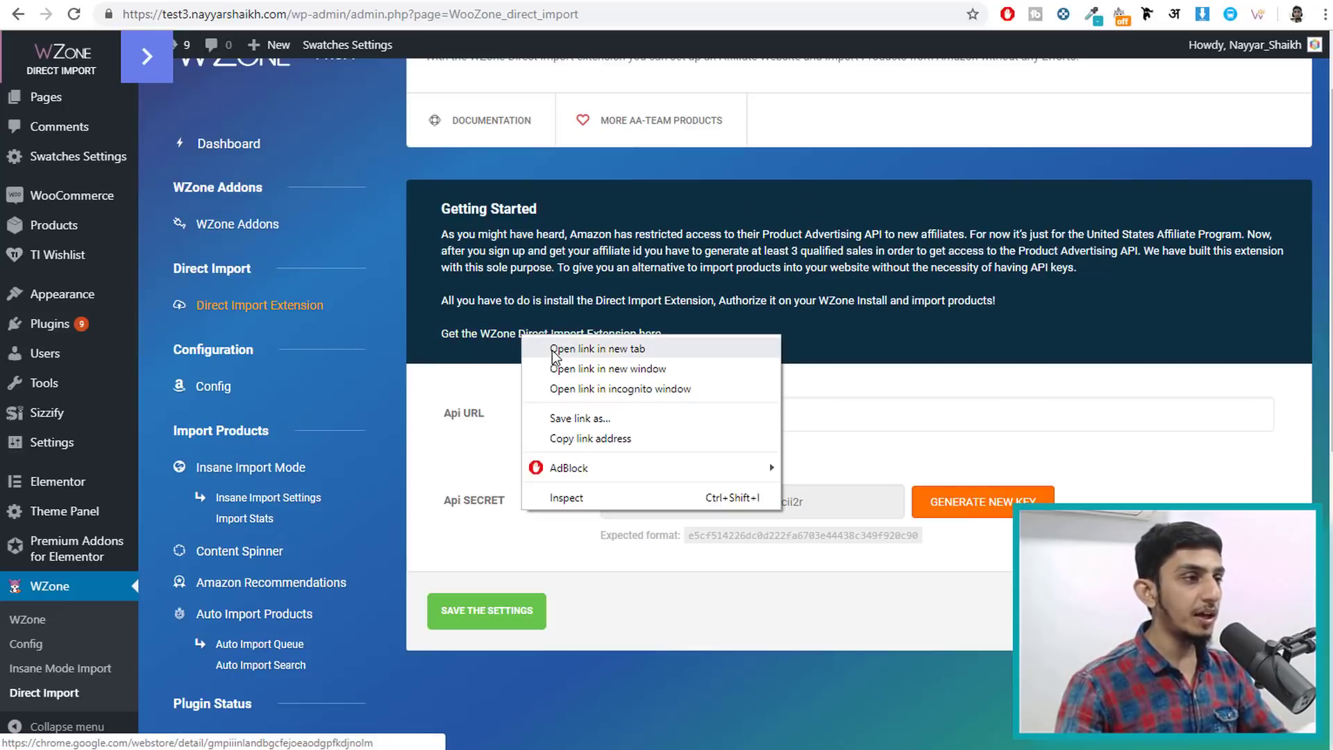
pyautogui.click(554, 349)
pyautogui.click(646, 2)
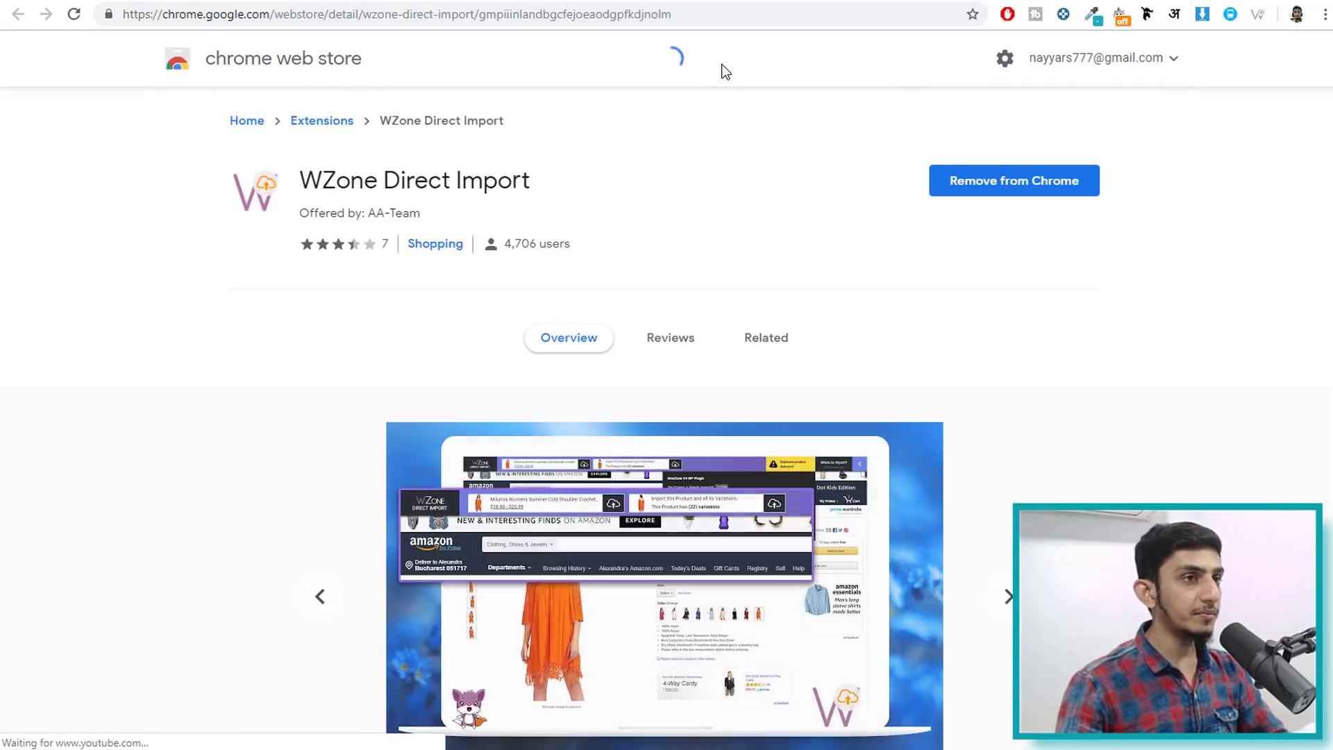
pyautogui.scroll(-3, 984, 452)
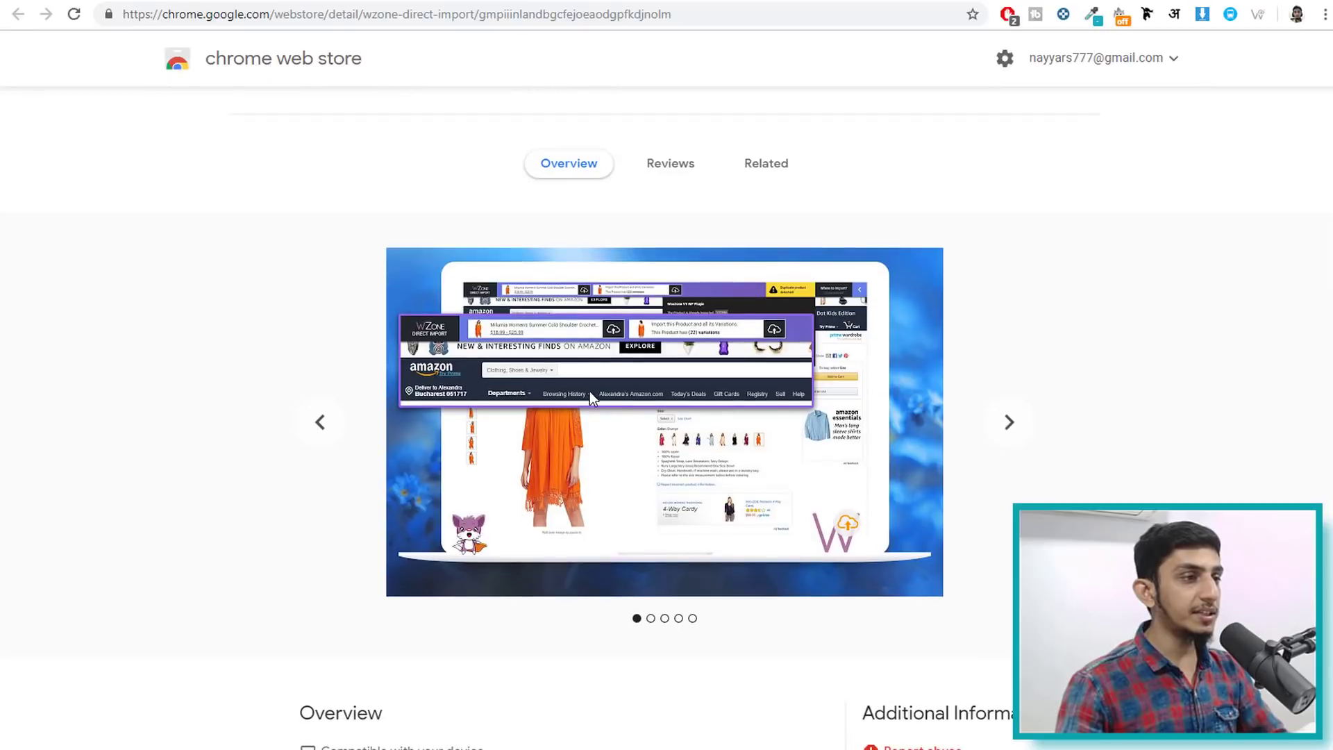
pyautogui.scroll(3, 622, 404)
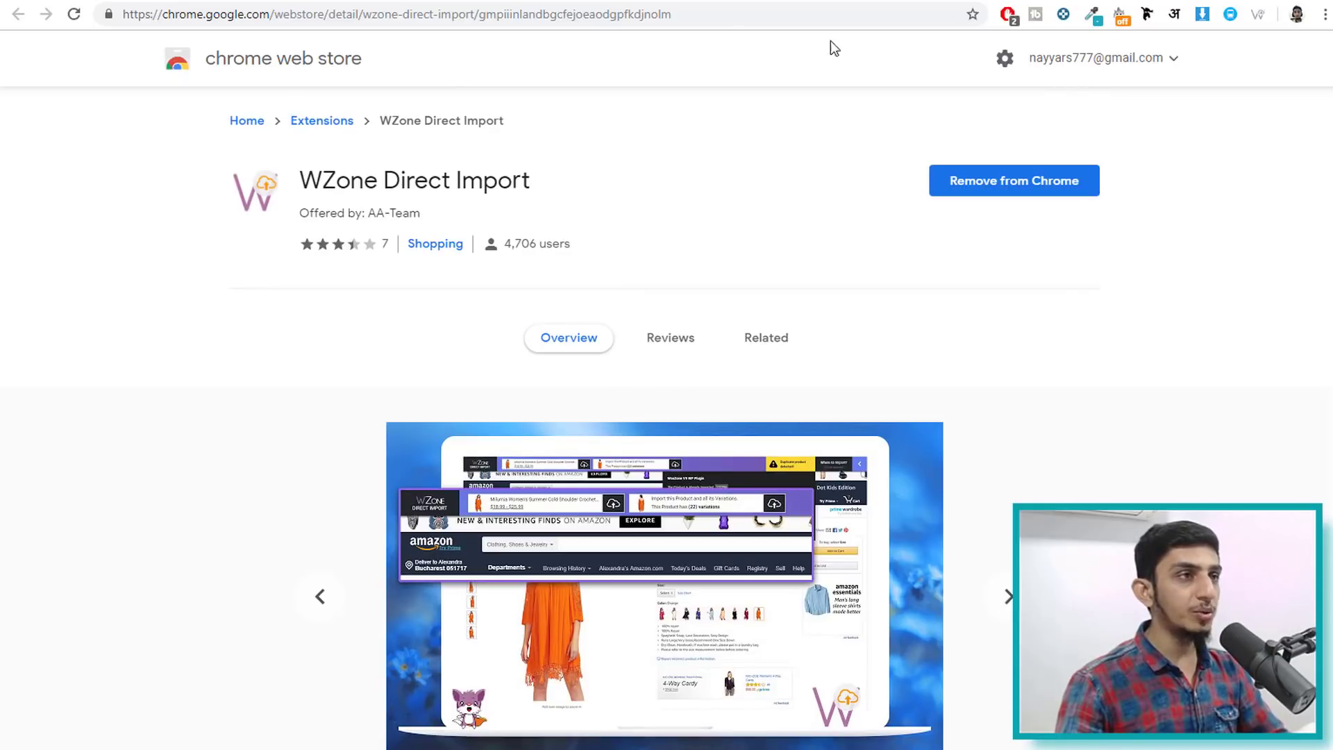
# Check the WZone Direct Import extension, then load Amazon India and scroll to the watch recommendations
pyautogui.click(754, 3)
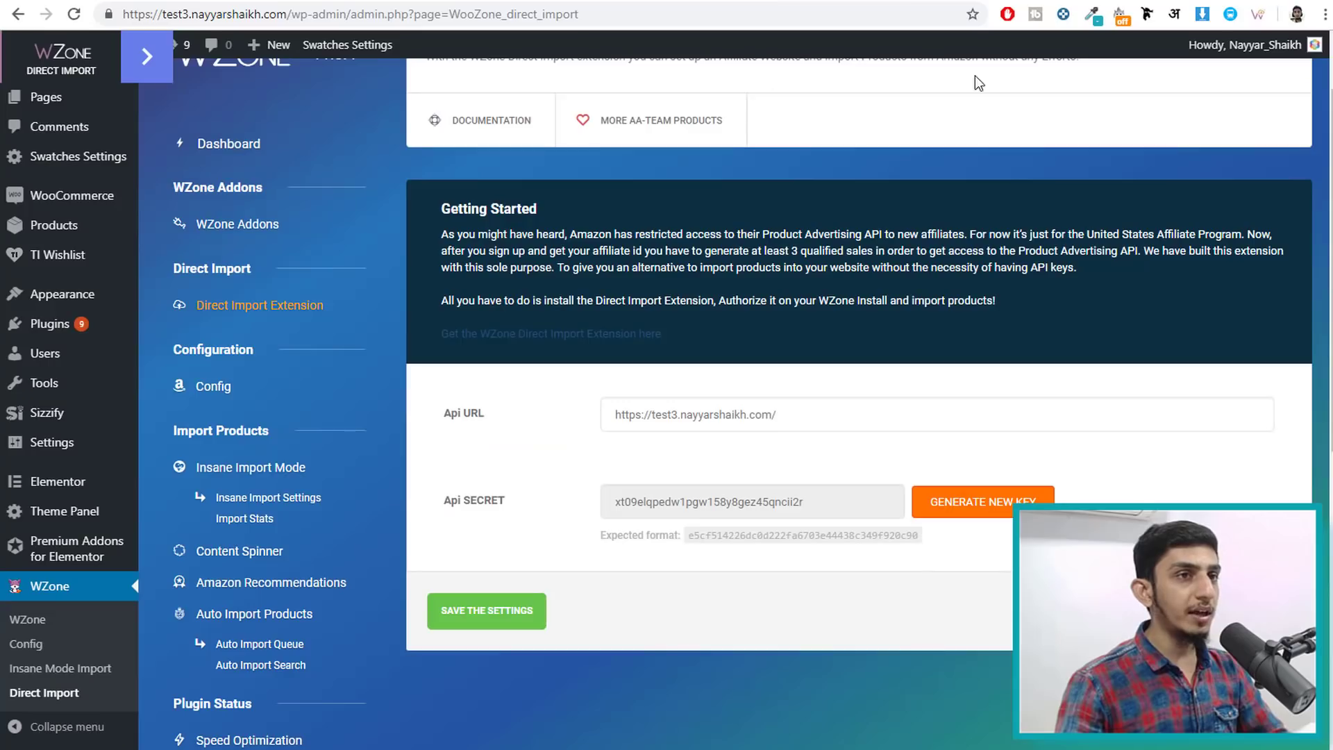
pyautogui.click(1257, 21)
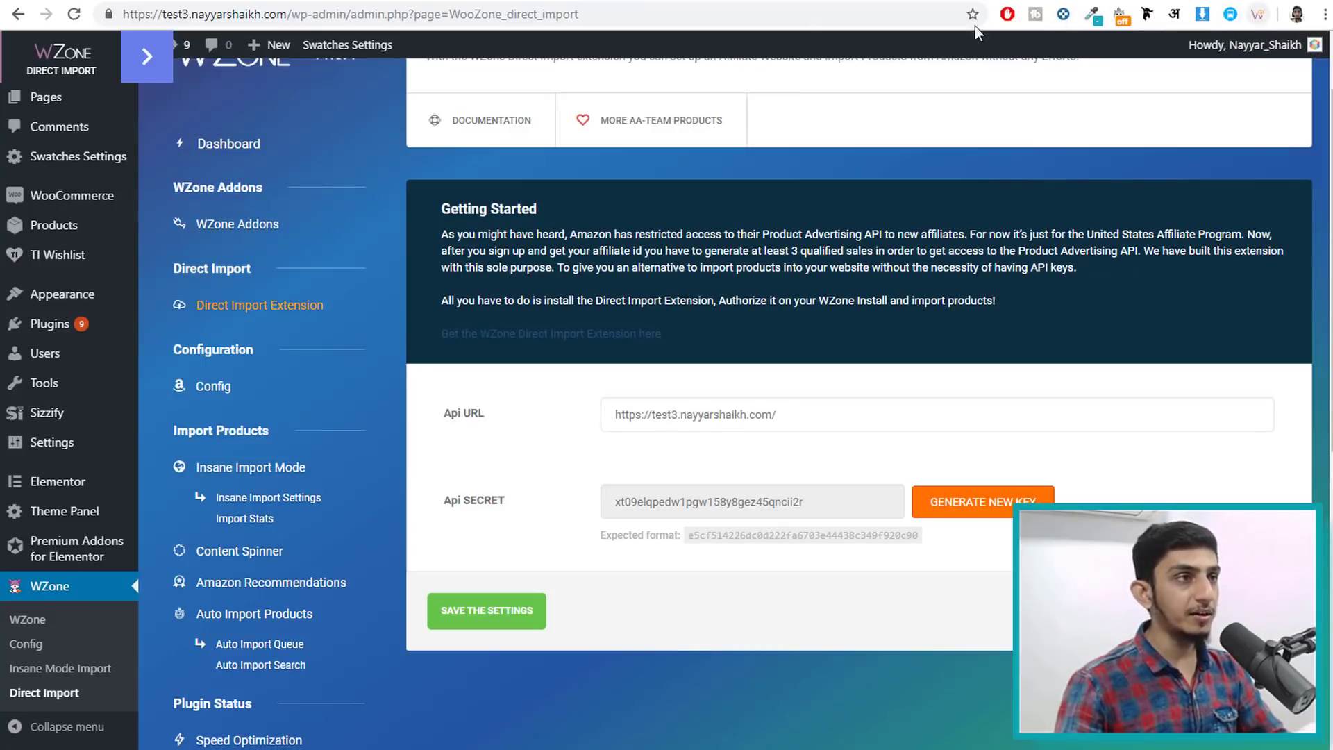
pyautogui.hotkey('ctrl', 't')
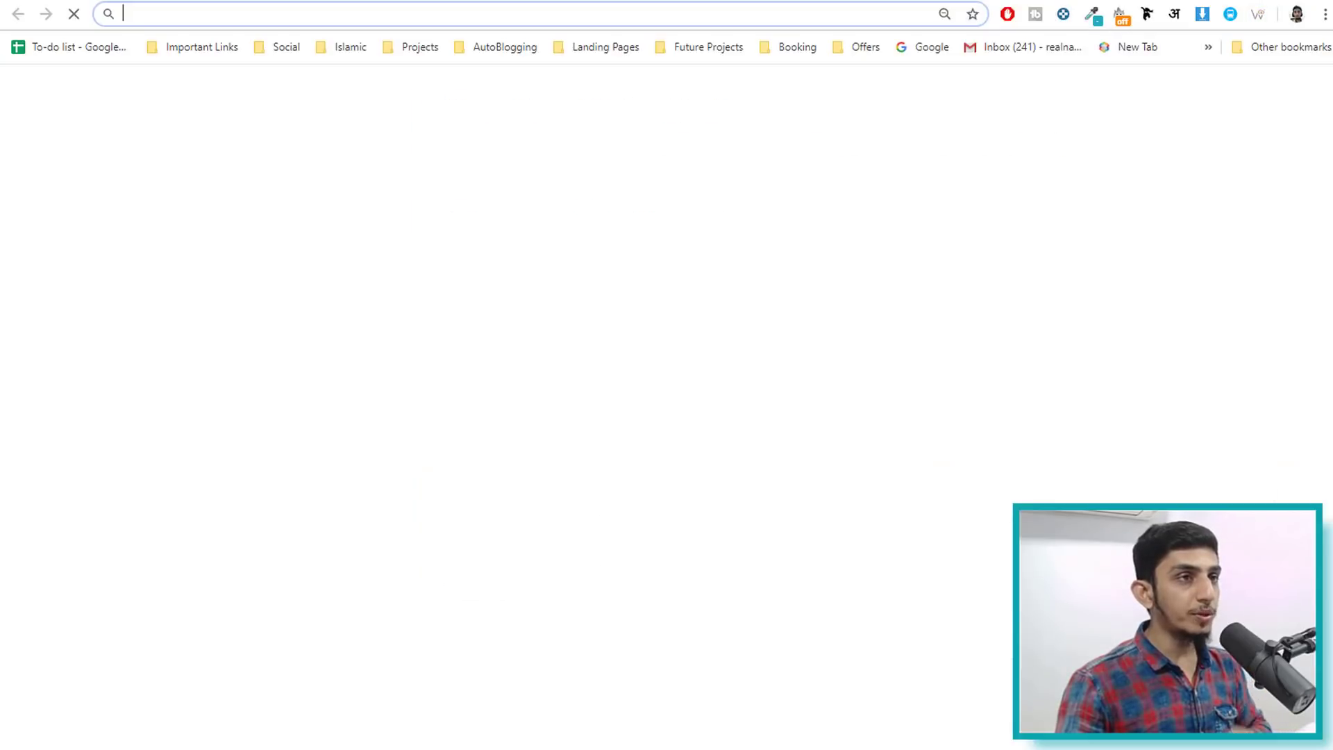
pyautogui.write('amazon.in')
pyautogui.press('Return')
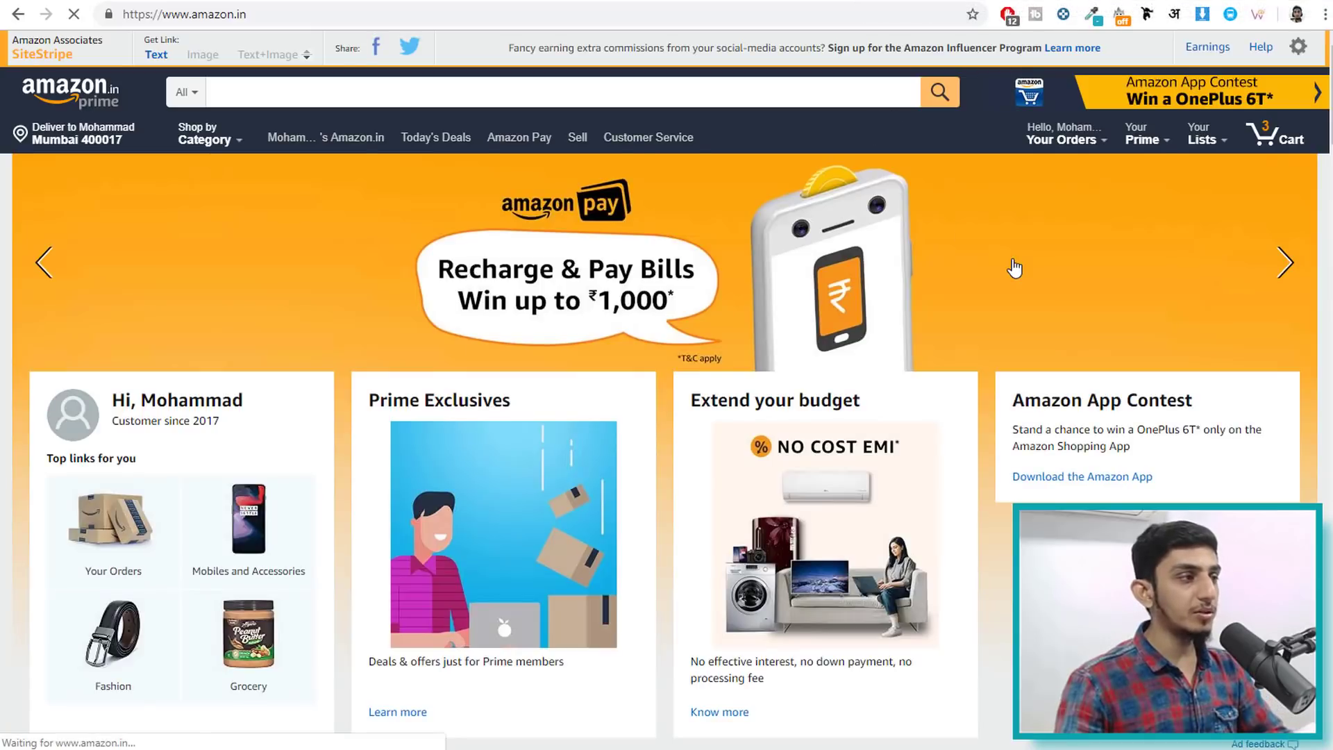
pyautogui.scroll(-15, 1012, 270)
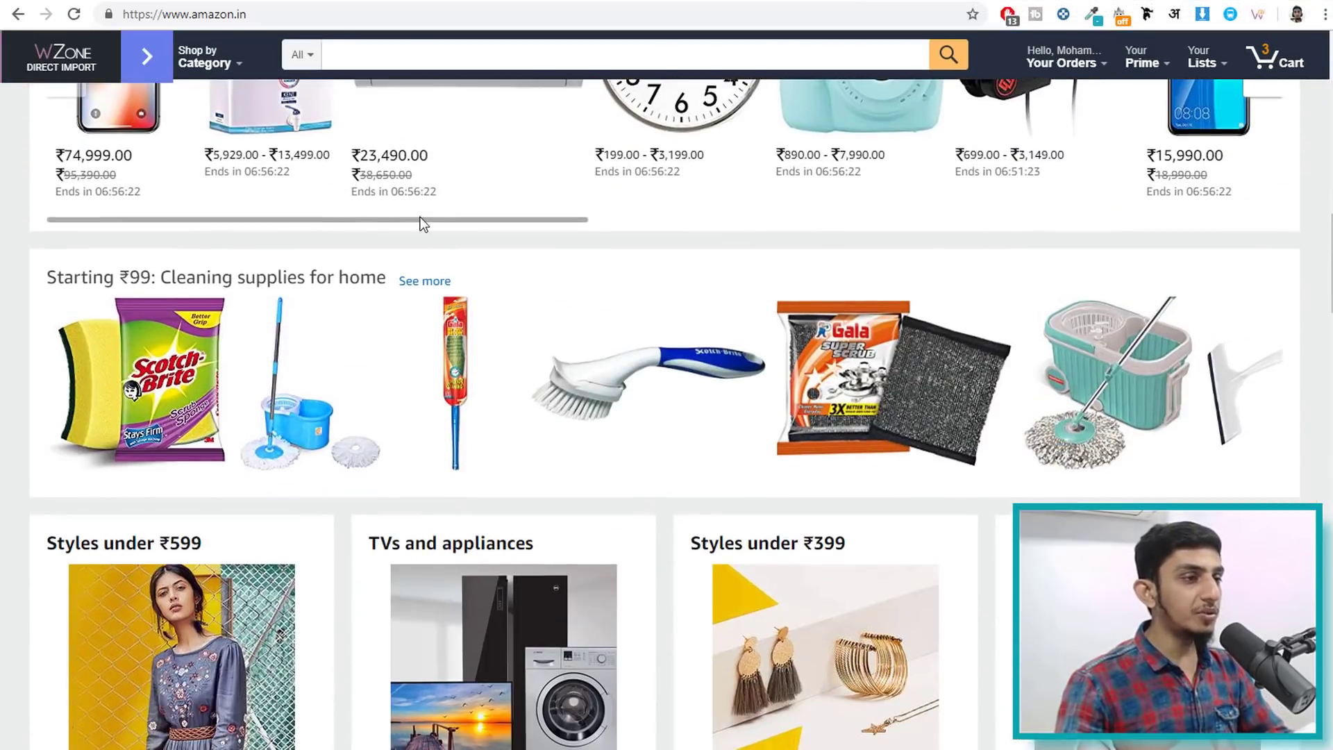
pyautogui.scroll(-10, 955, 378)
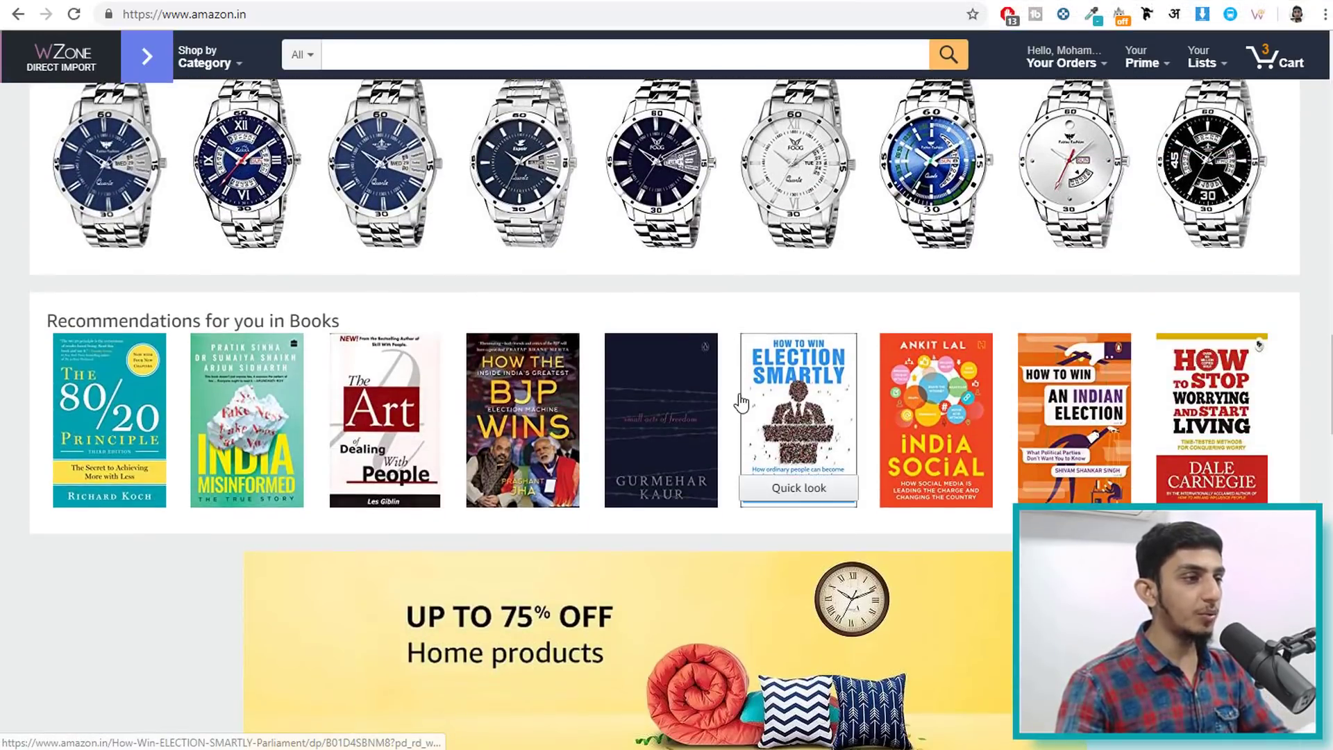
pyautogui.scroll(3, 742, 403)
# Import the Swisso Formal Analogue Blue Dial watch with WZone and view it on the store
pyautogui.click(373, 330)
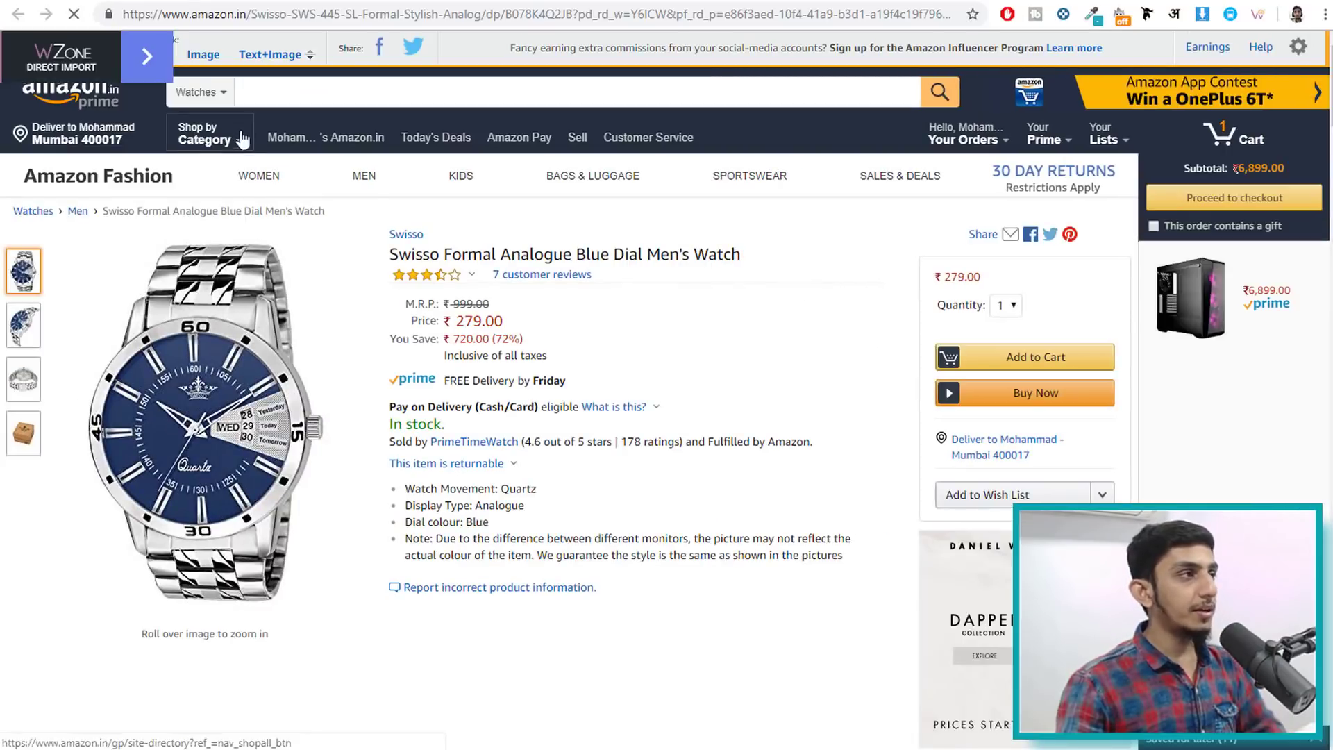
pyautogui.click(149, 63)
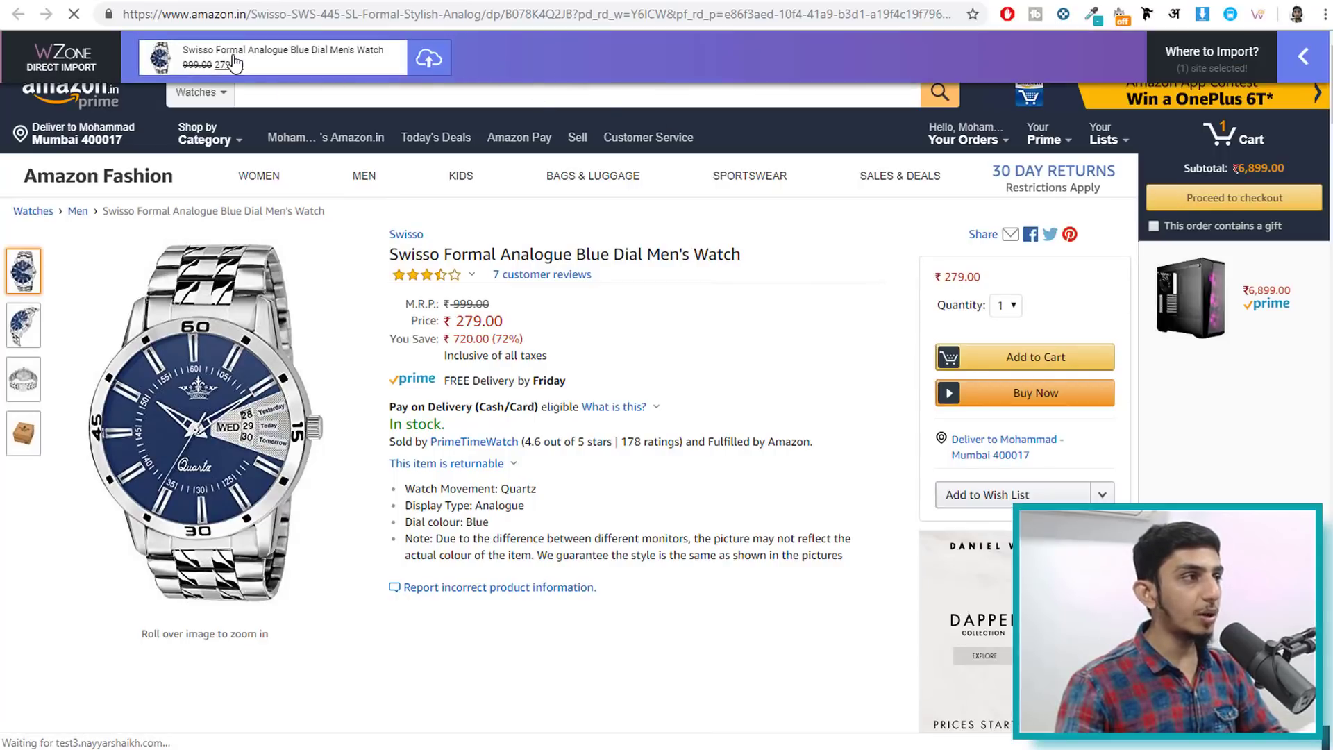
pyautogui.click(427, 61)
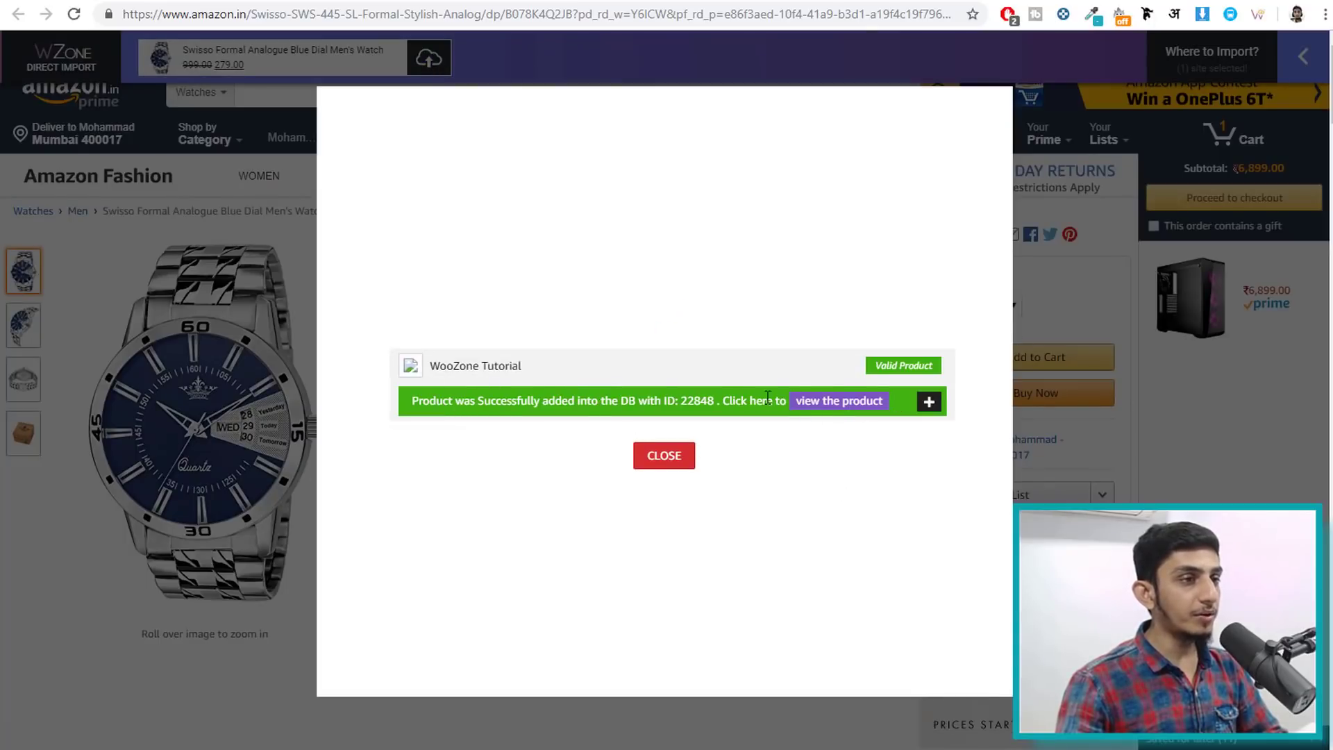
pyautogui.rightClick(834, 407)
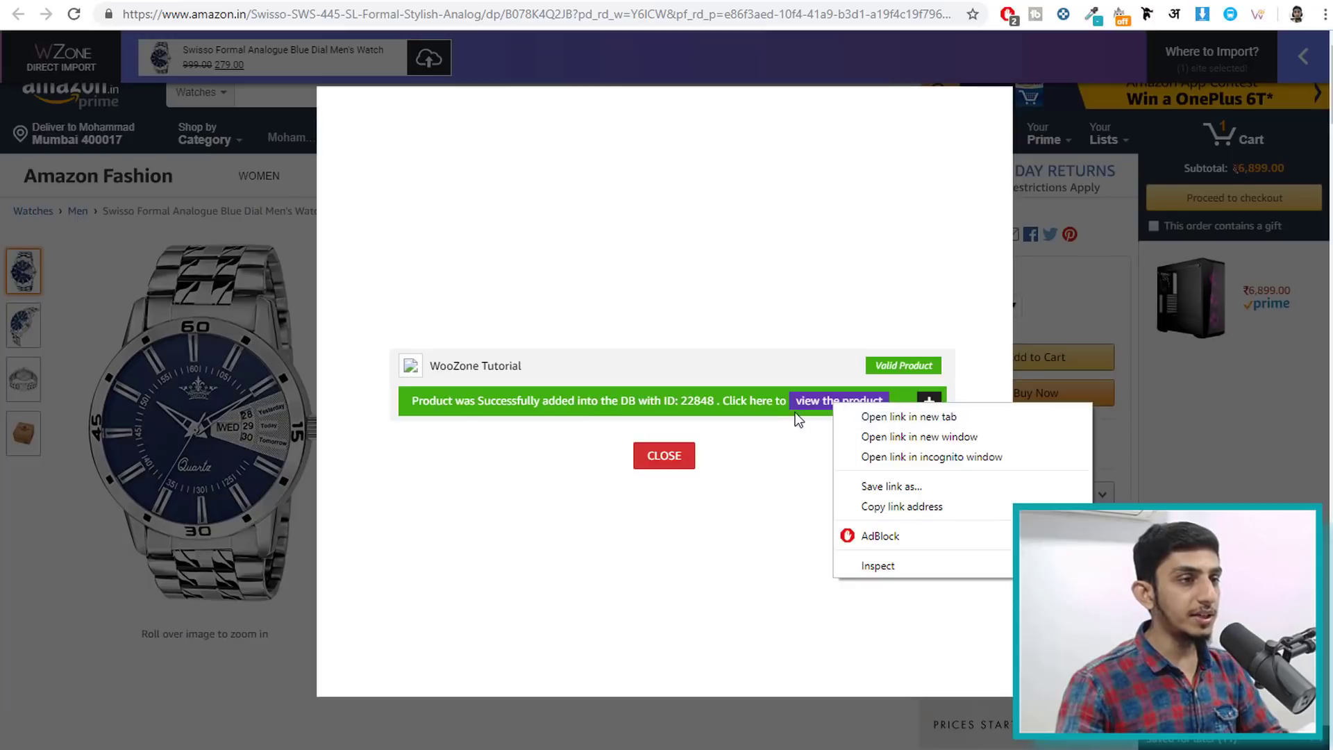
pyautogui.click(806, 403)
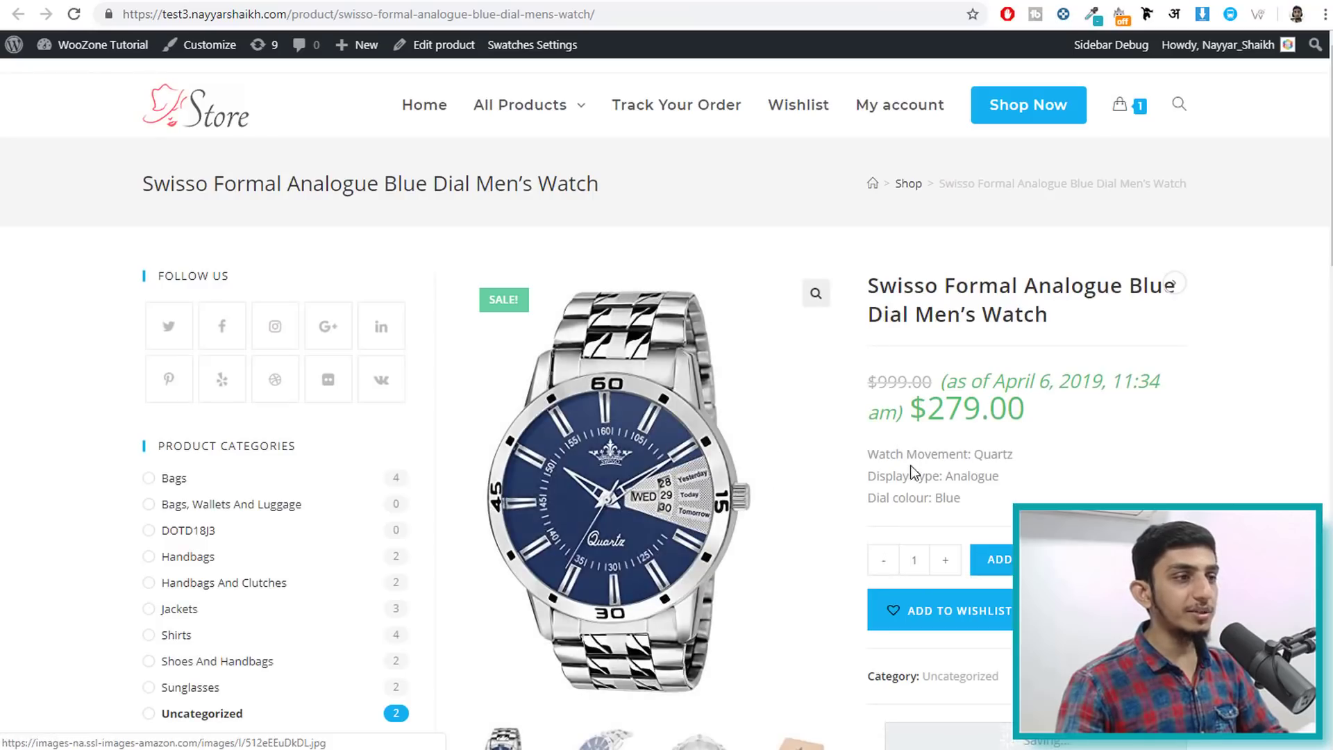
# Add the Swisso watch to the cart and remove the Drawing Print Shirt, leaving a $279.00 total
pyautogui.scroll(-6, 1143, 458)
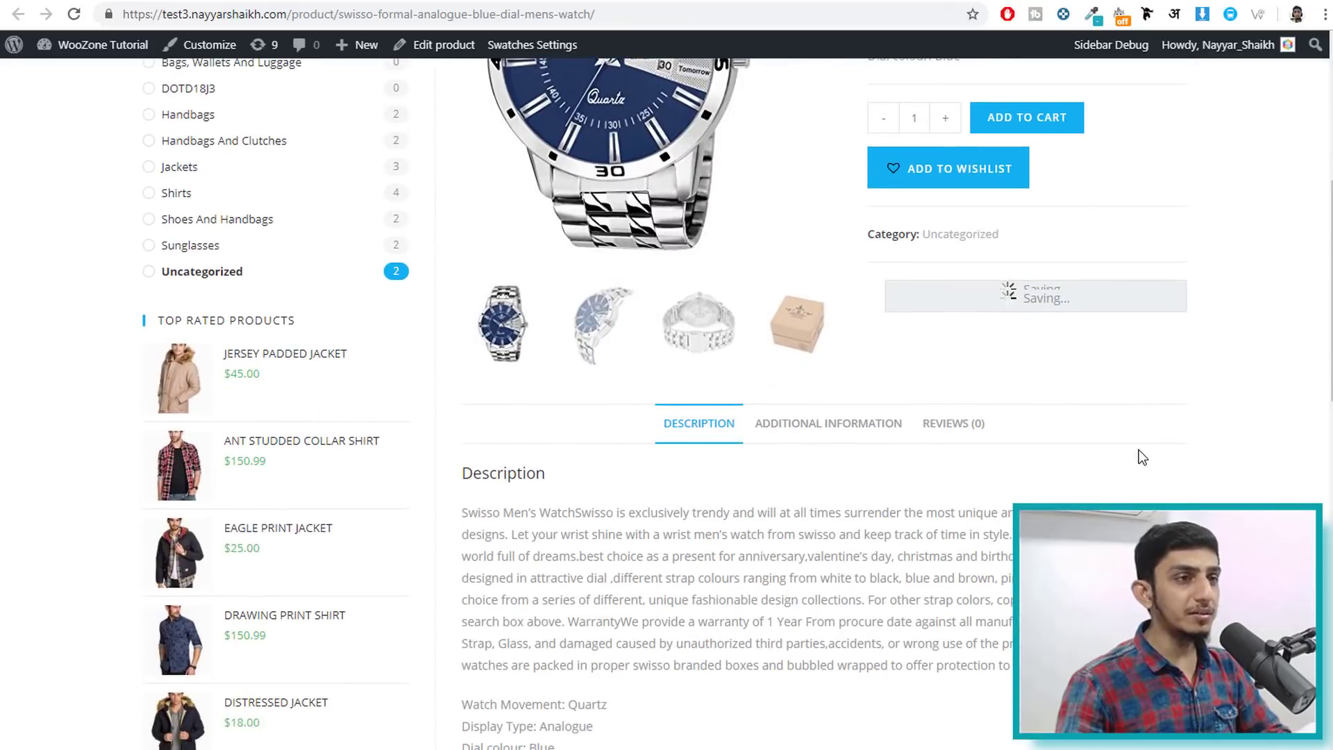
pyautogui.scroll(-8, 1142, 460)
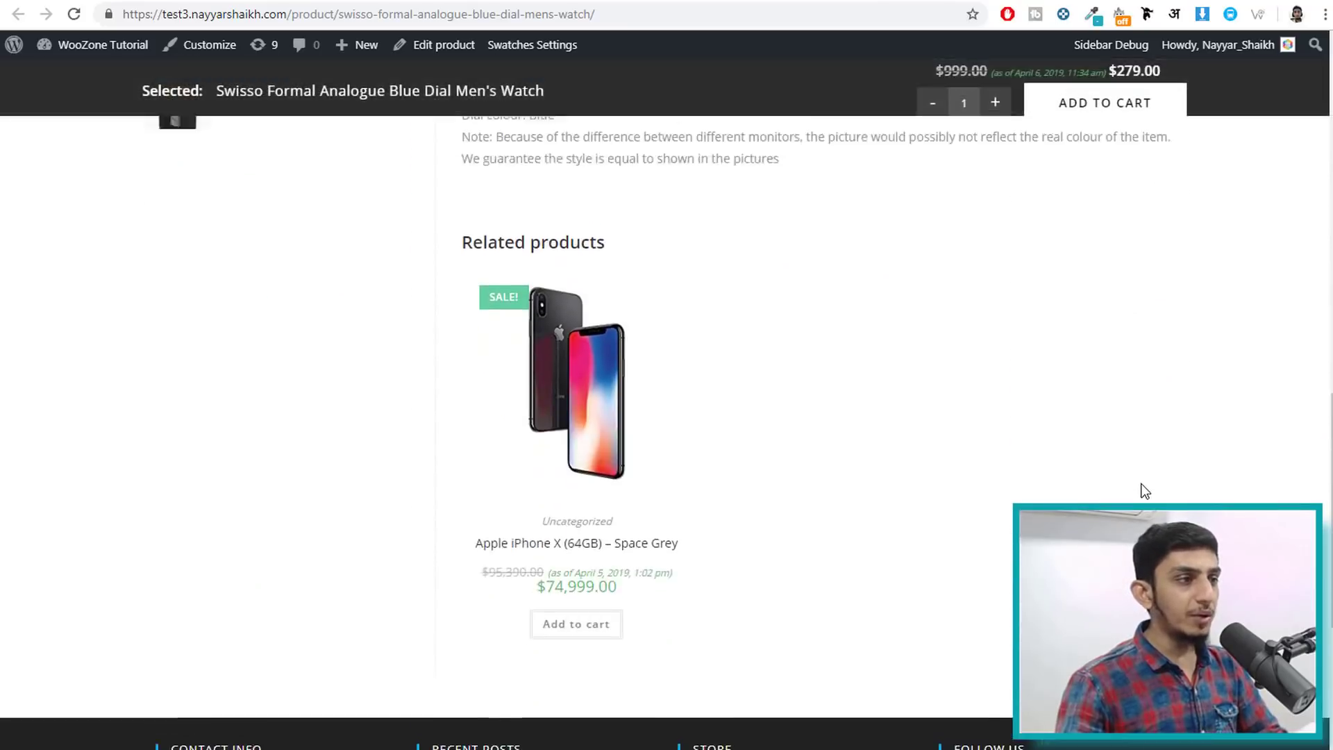
pyautogui.scroll(-8, 1011, 423)
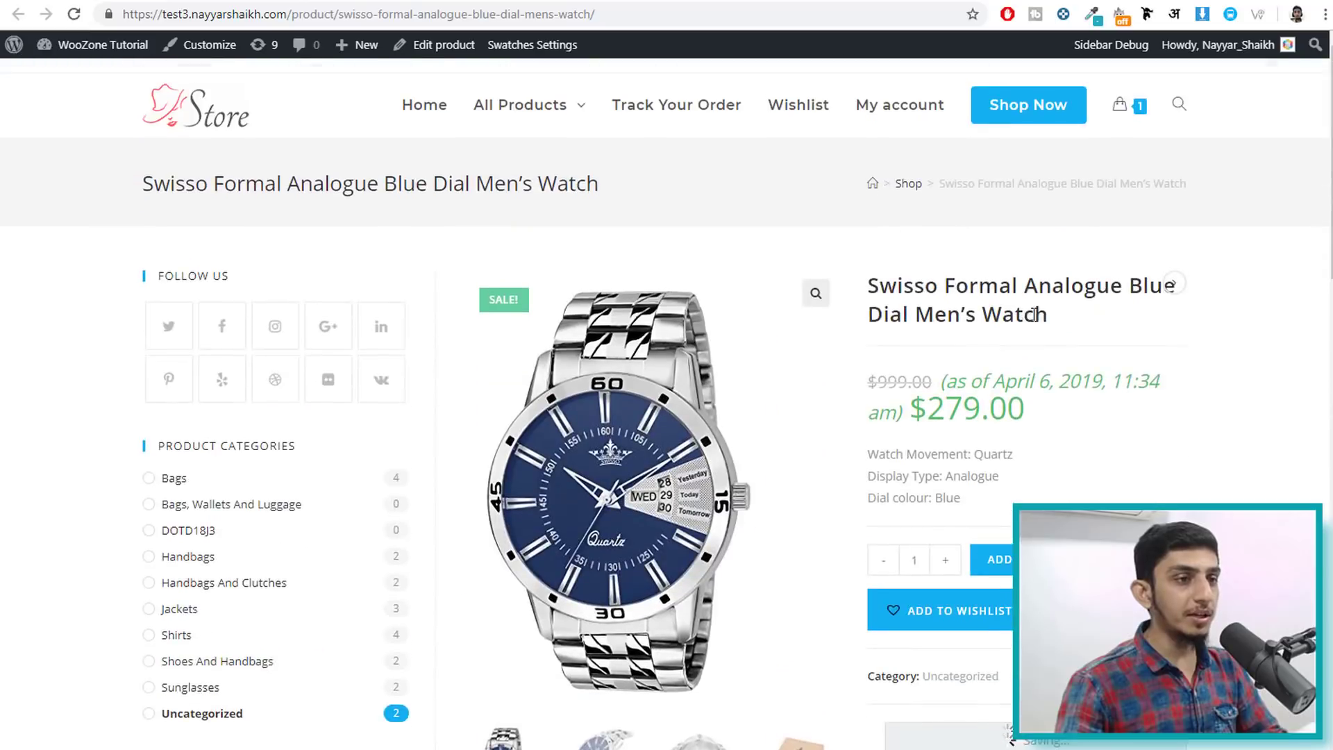
pyautogui.scroll(-2, 1034, 314)
pyautogui.click(1028, 447)
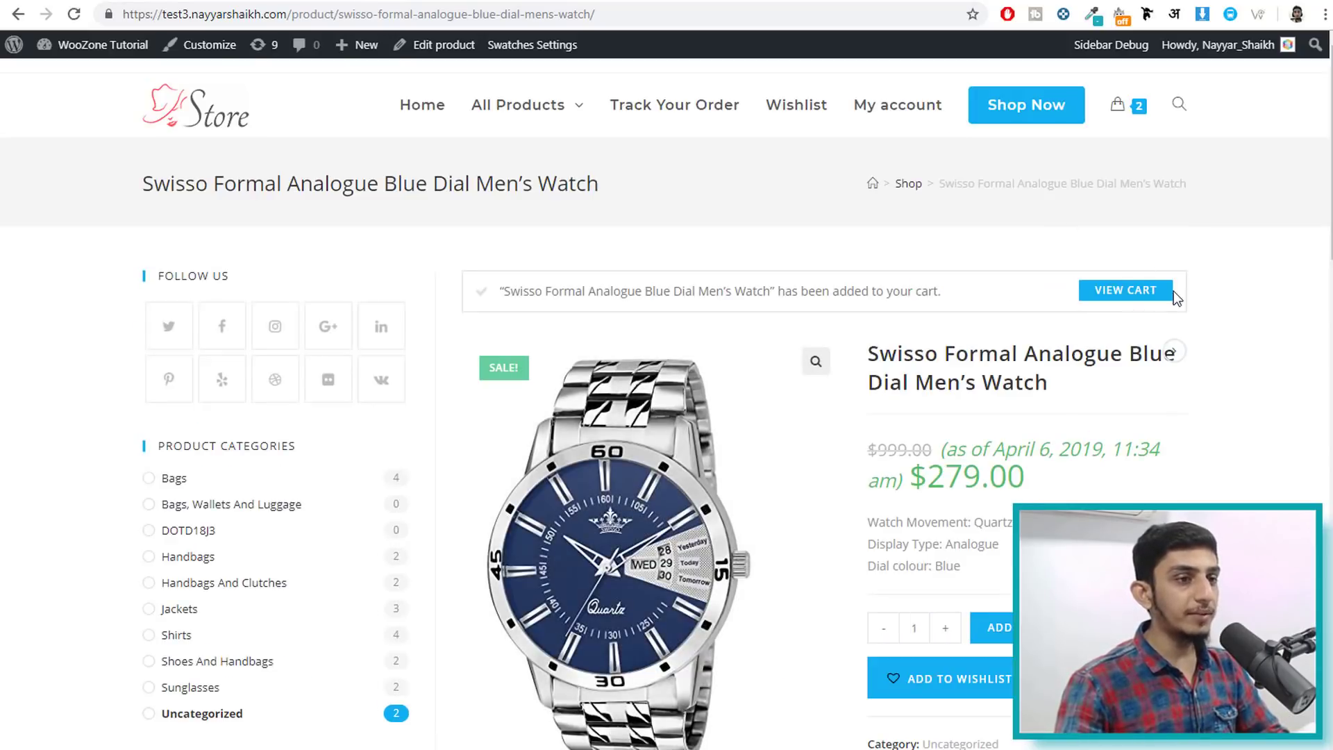
pyautogui.click(1133, 107)
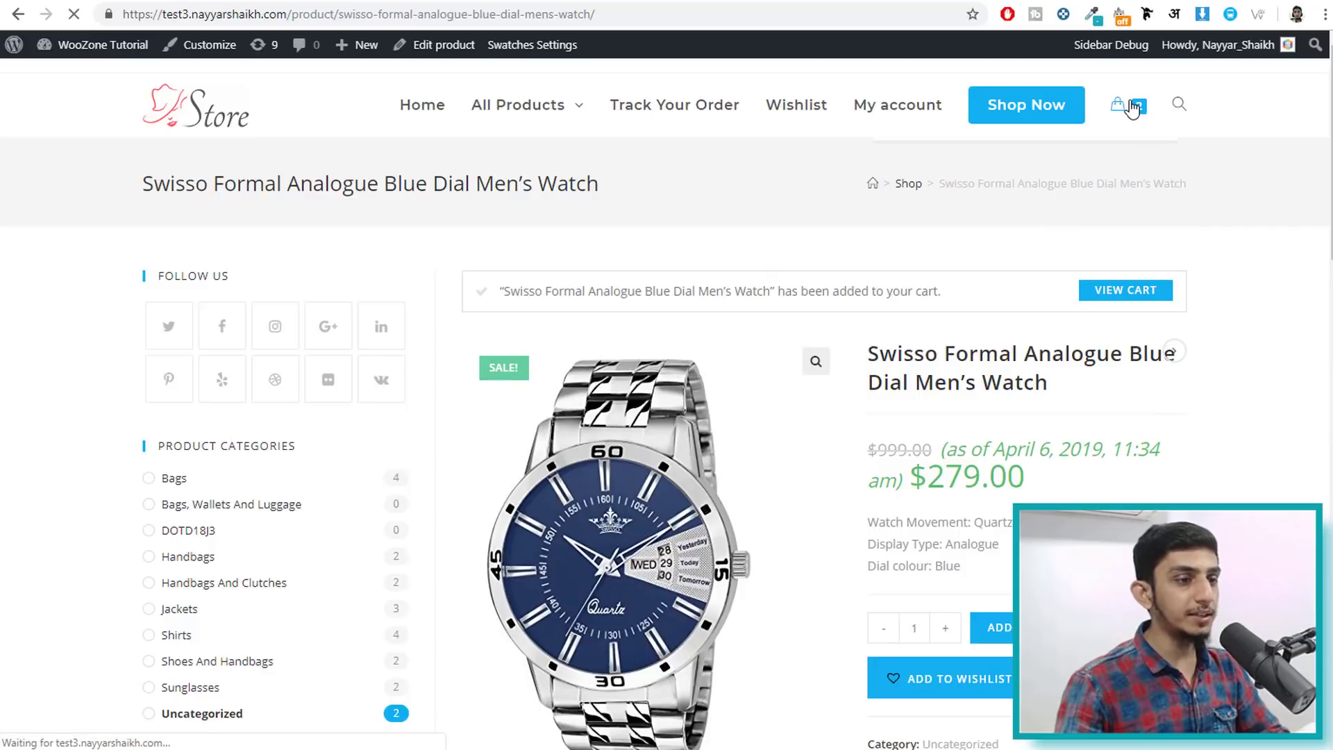
pyautogui.click(174, 348)
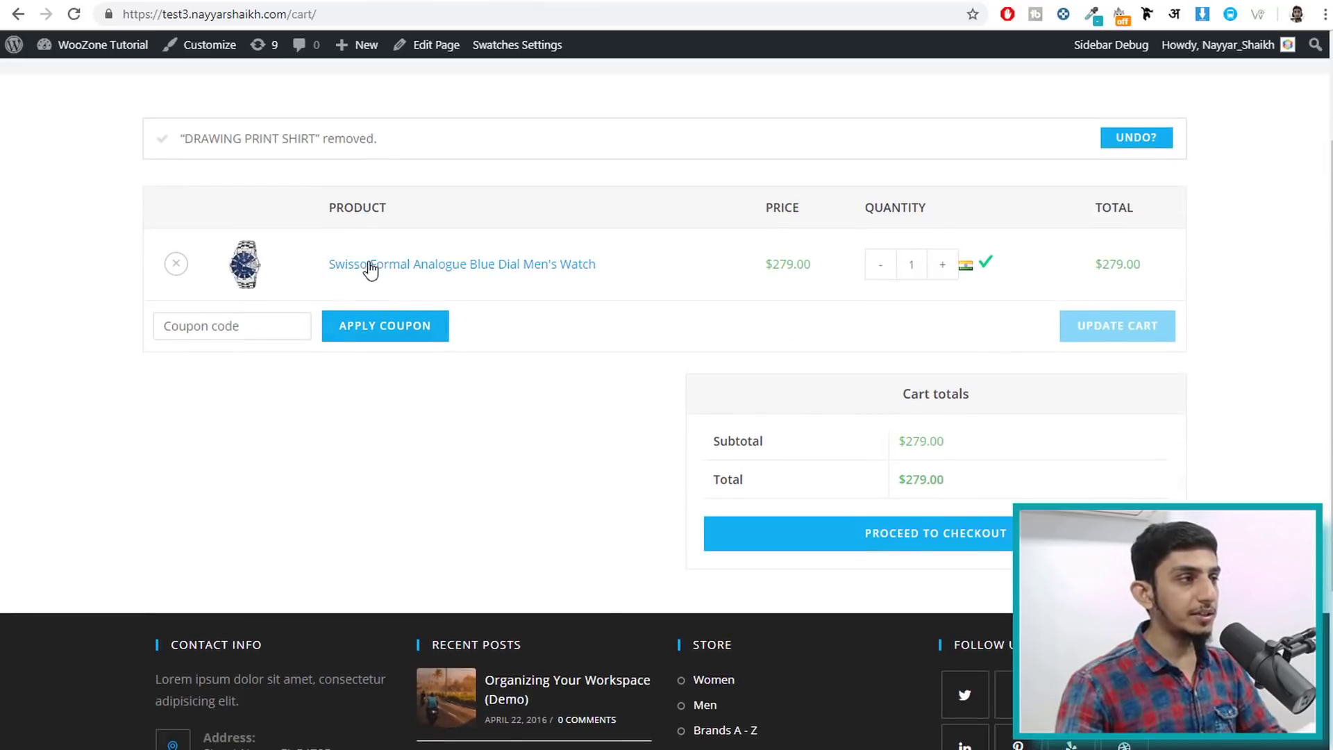
# Check out with the watch and highlight the AssociateTag affiliate value in the Amazon cart URL
pyautogui.click(861, 533)
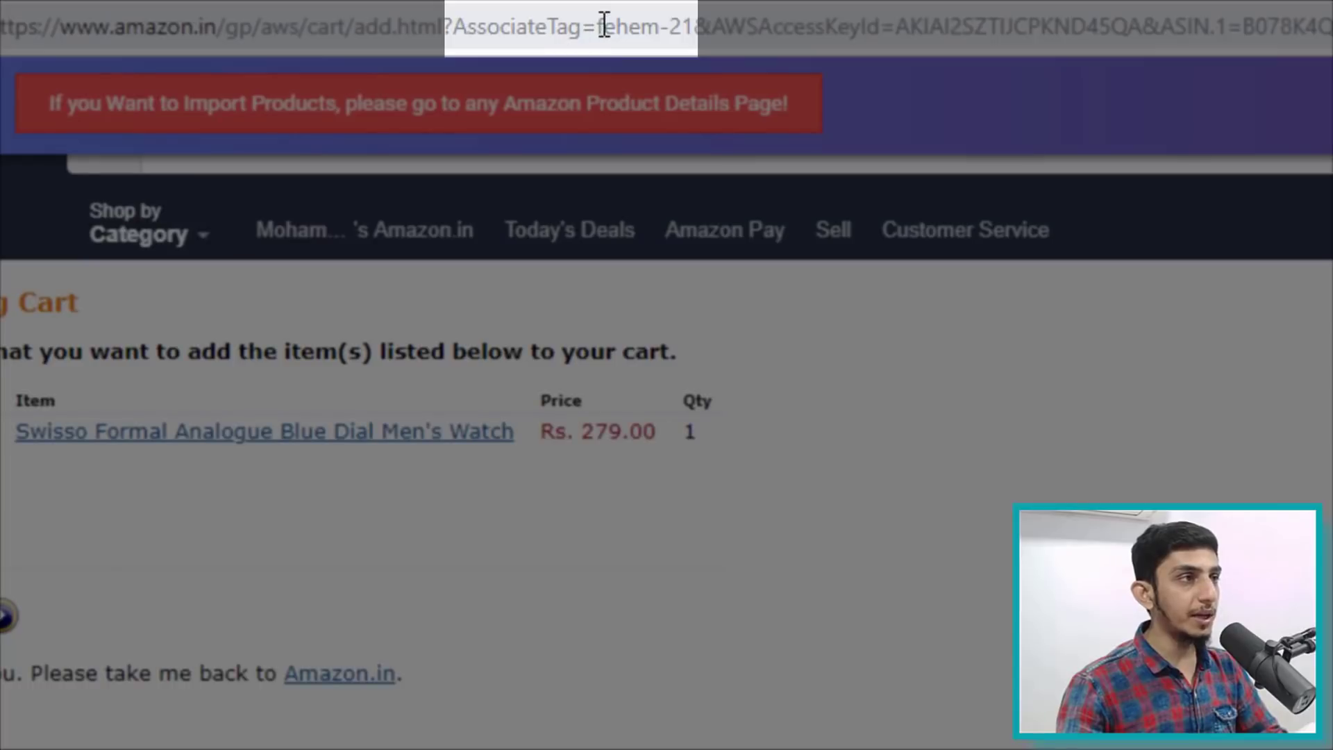
pyautogui.moveTo(604, 26); pyautogui.dragTo(699, 25)
pyautogui.click(631, 26)
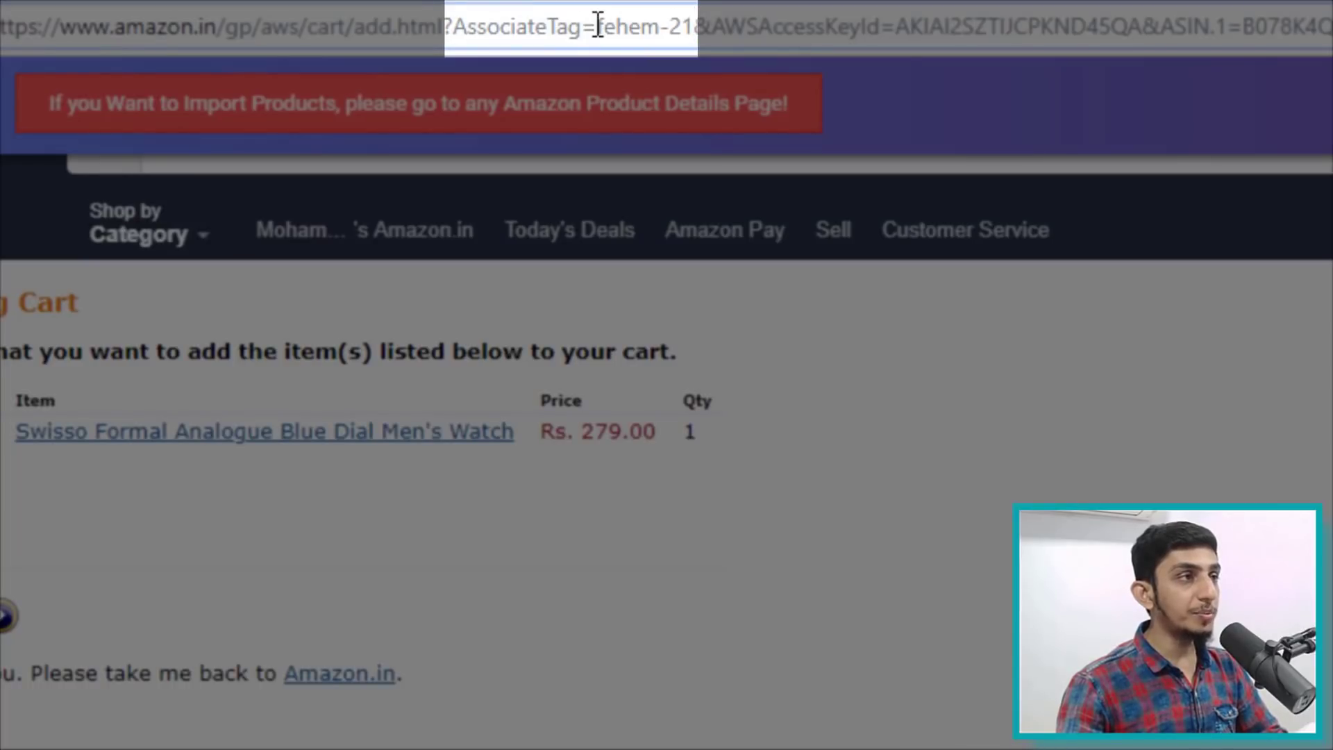
pyautogui.moveTo(598, 26); pyautogui.dragTo(695, 28)
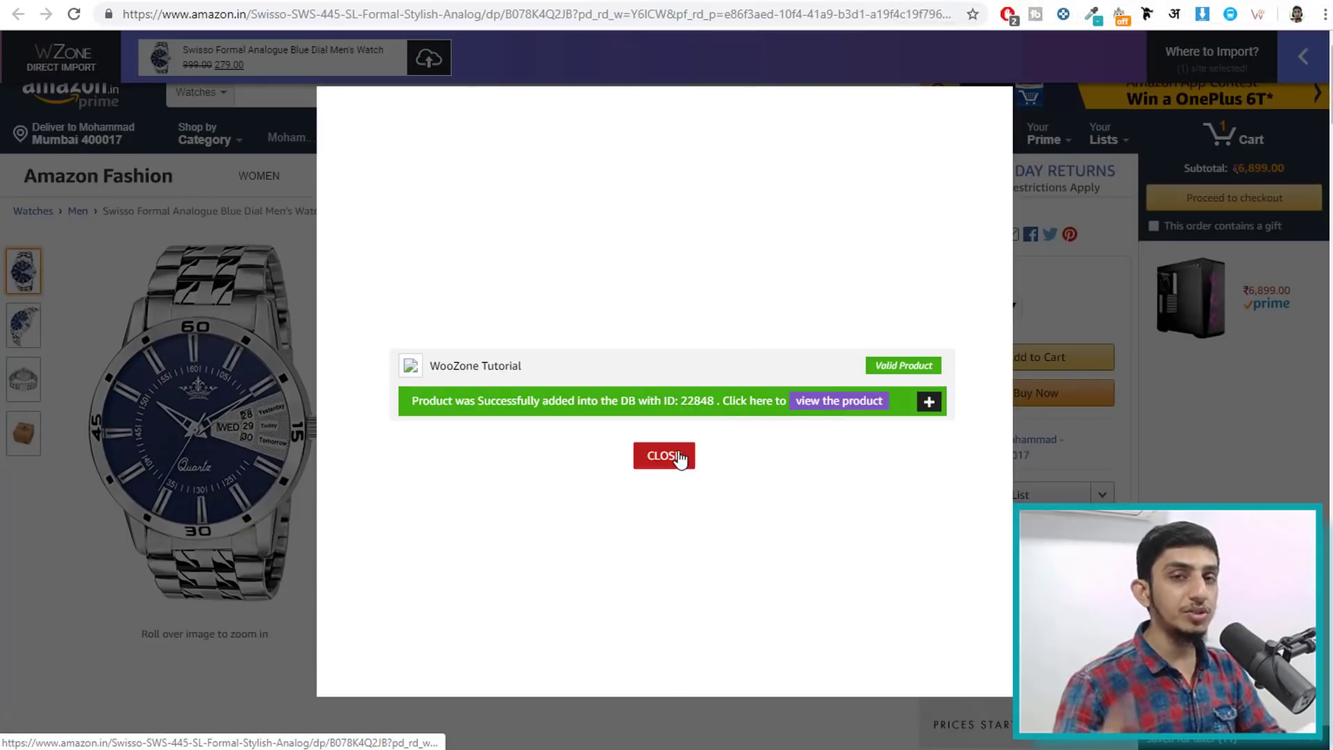
# Dismiss the WooZone import success modal and return to the YouTube WooZone tutorial results
pyautogui.click(680, 459)
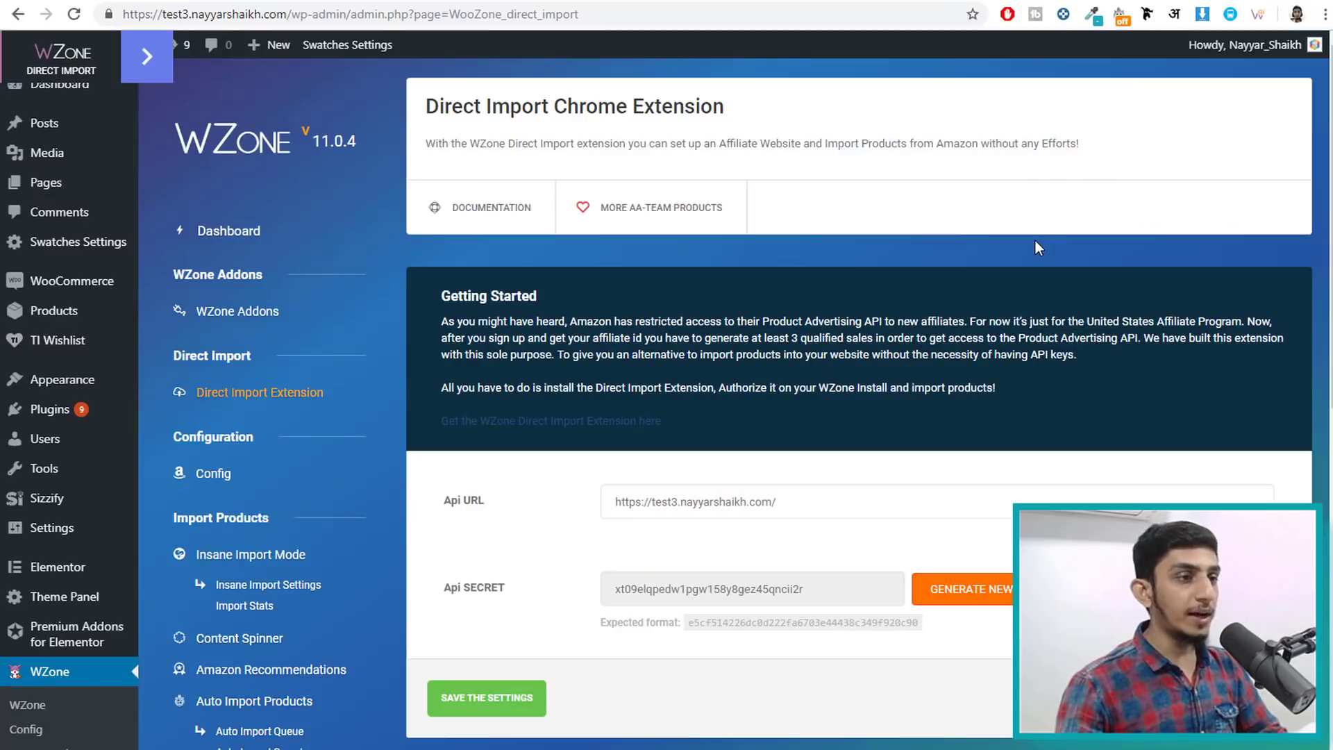
pyautogui.click(653, 3)
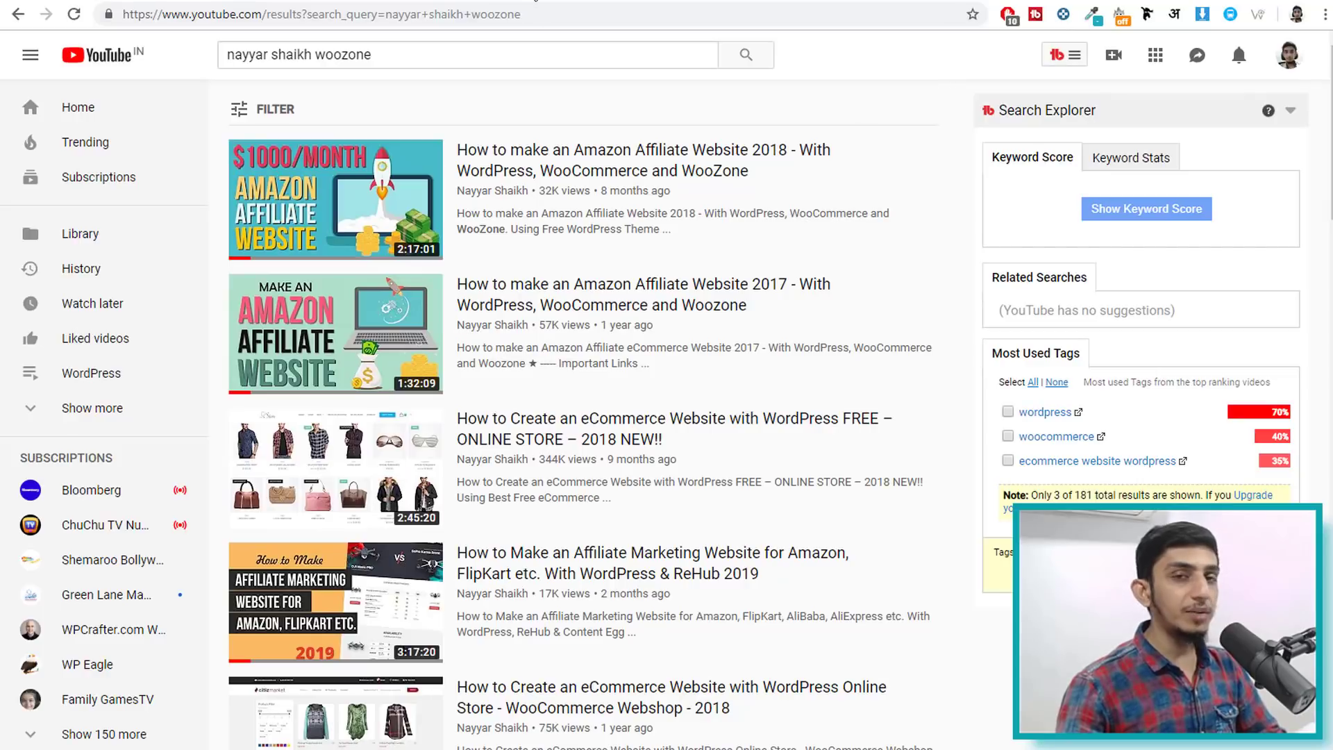
pyautogui.click(535, 1)
pyautogui.hotkey('ctrl', 'shift', 'Tab')
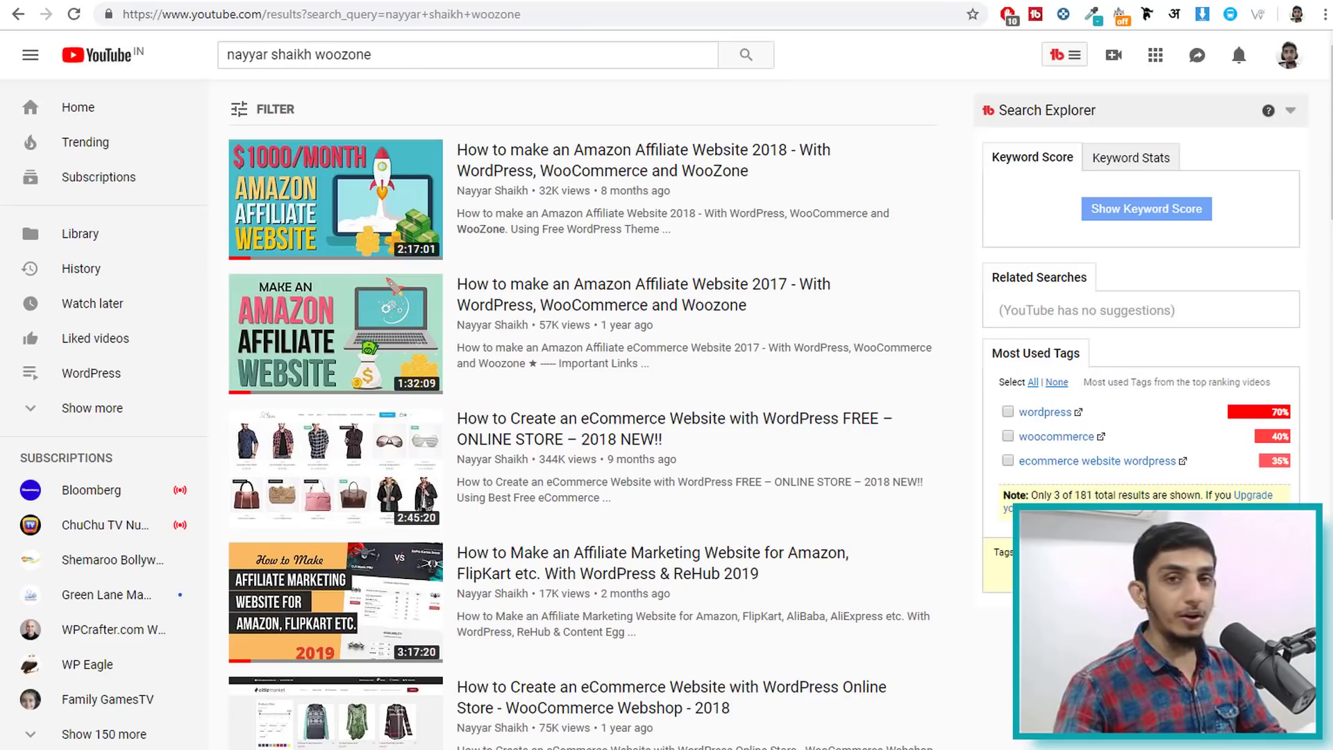